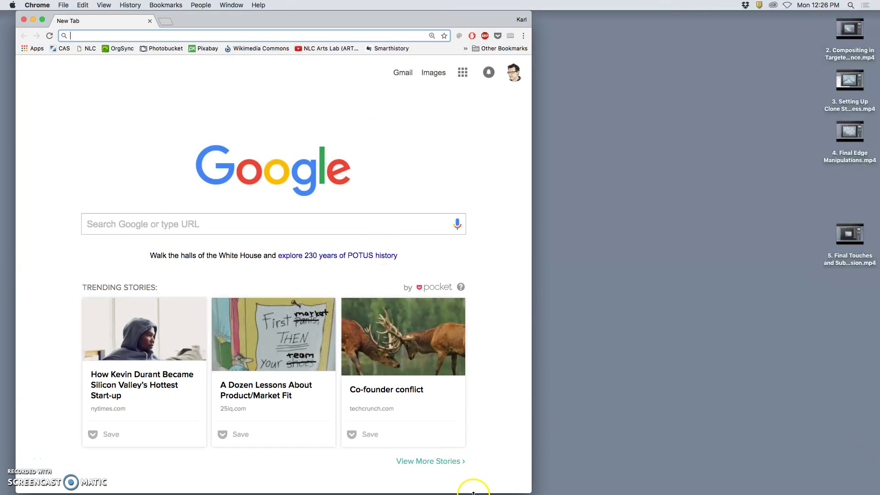
Widen and shift the Chrome window, then search for 'gif animation transformation'.
left_click_drag(528, 488, 726, 482)
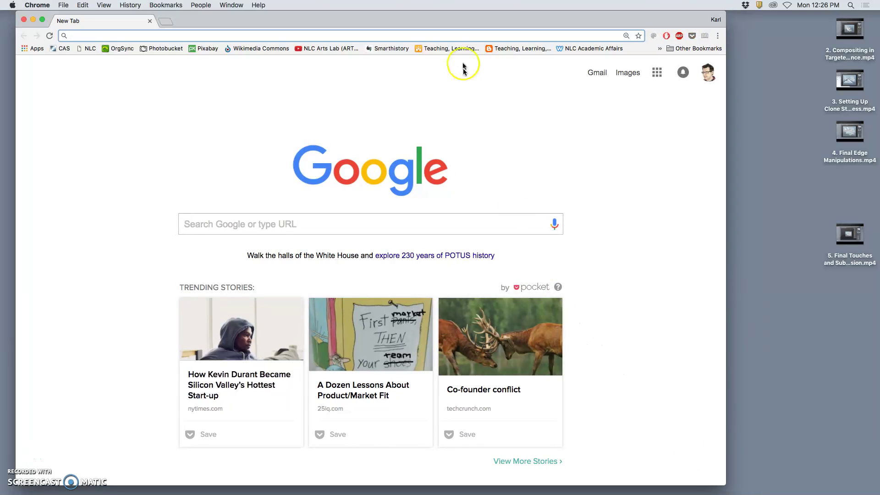
left_click_drag(449, 29, 517, 13)
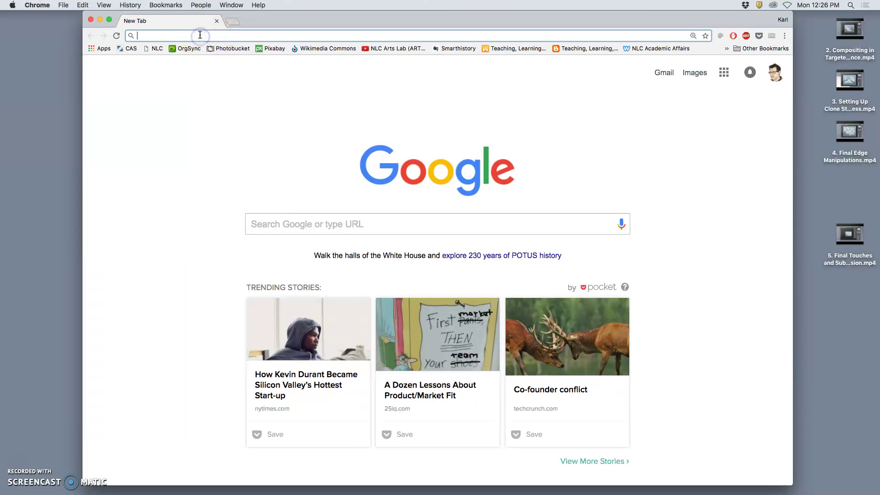
type("gif ani")
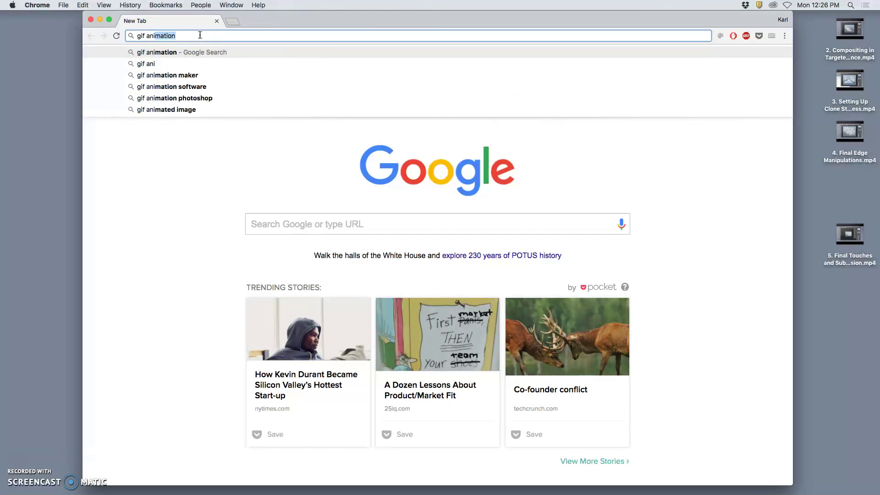
type("mation")
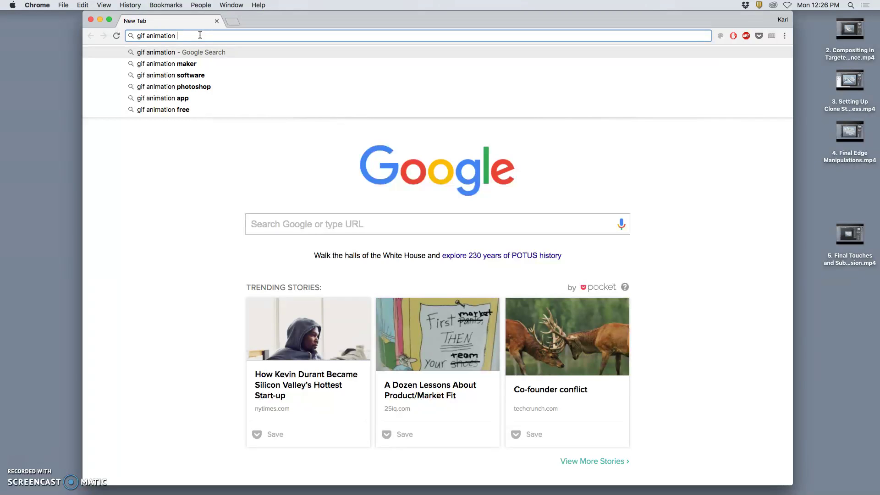
type("tra")
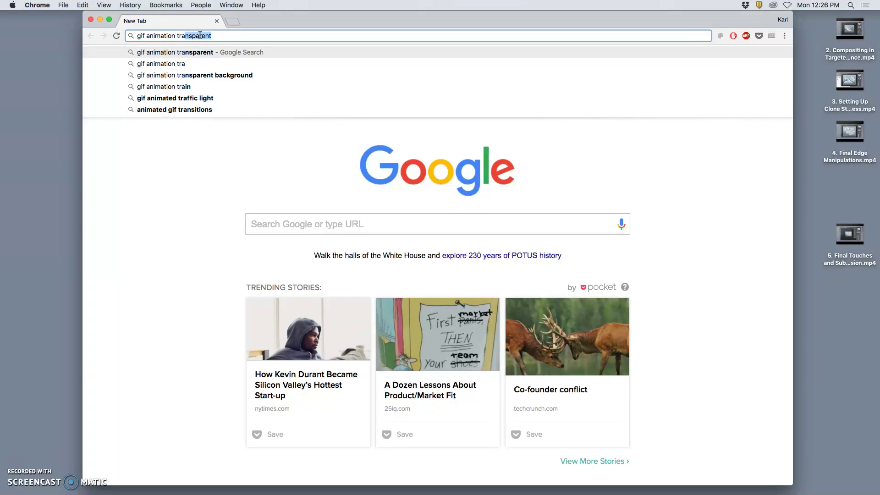
type("nsformation")
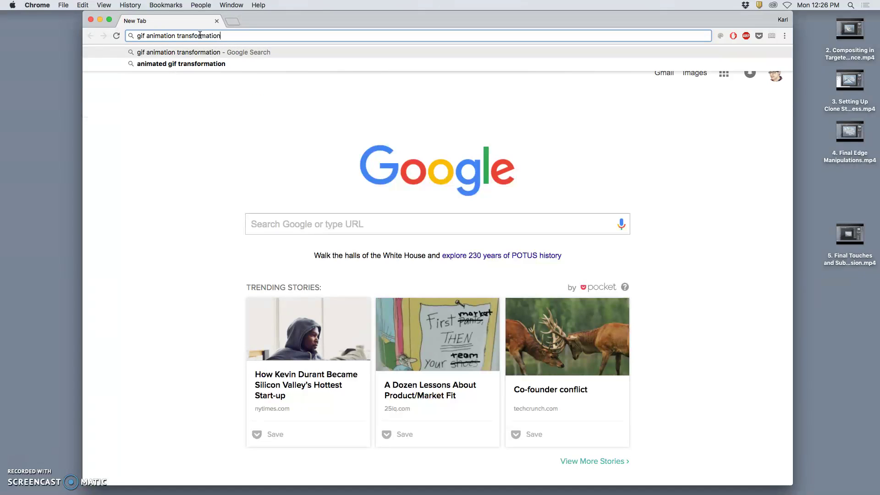
key("Return")
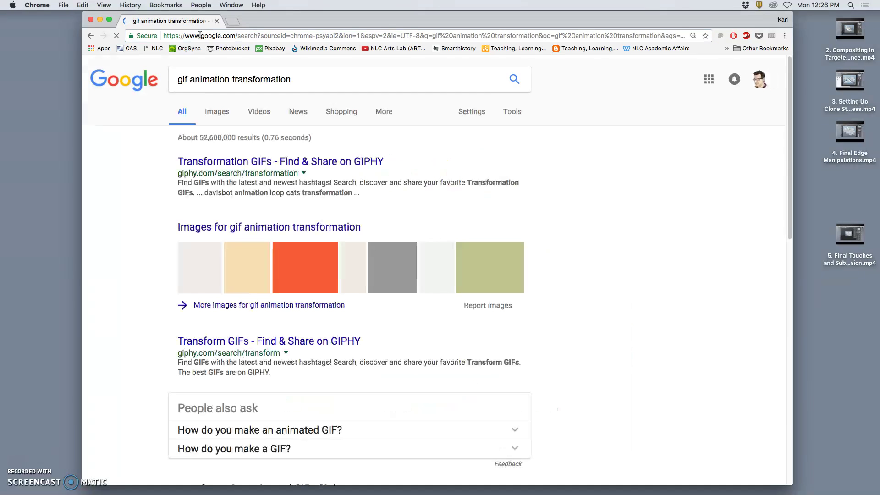
In image results, preview the Santa, Pokemon, Radenkomvis and Optimus Prime transformation GIFs.
left_click(247, 227)
left_click(266, 200)
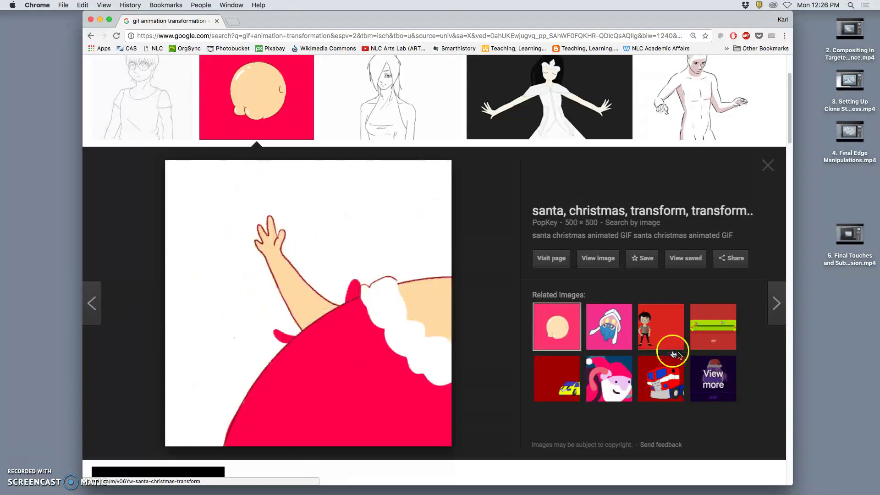
left_click(619, 336)
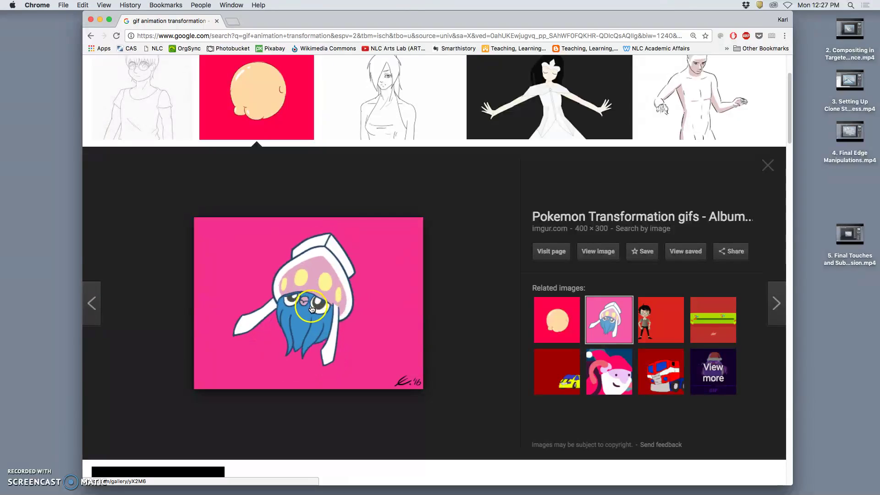
left_click(659, 321)
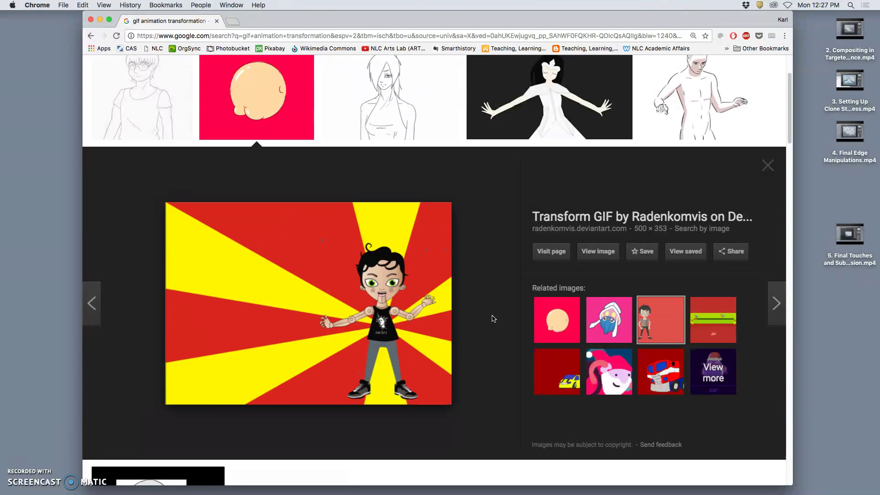
left_click(668, 380)
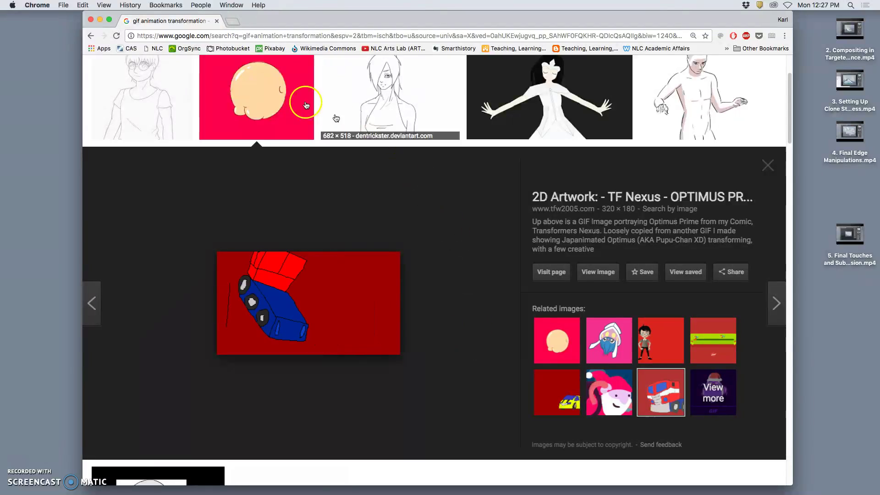
Close Chrome, bring Photoshop to the front and nudge its window left.
left_click(89, 19)
mouse_move(460, 479)
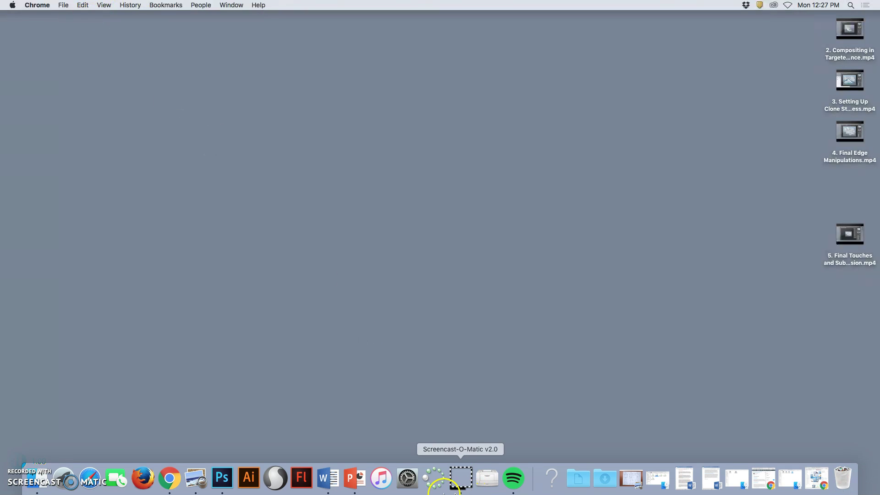
left_click(224, 478)
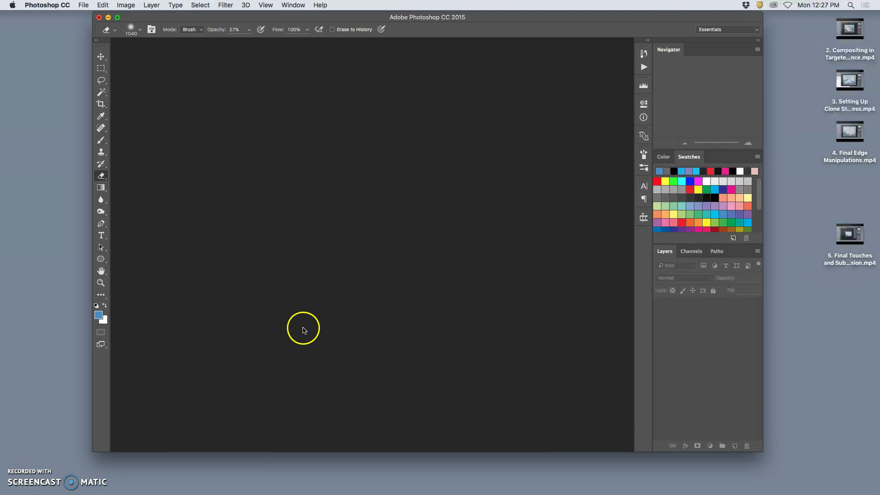
left_click_drag(194, 15, 174, 14)
Create a new document with the U.S. Paper preset.
left_click(85, 5)
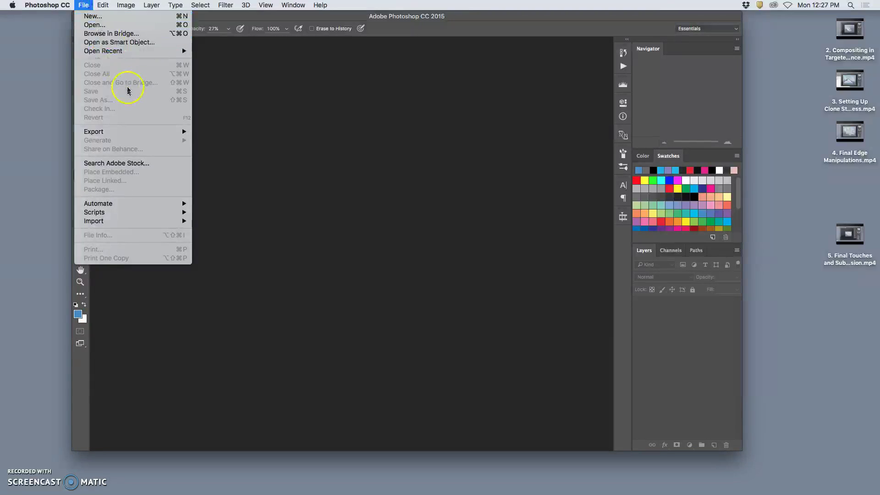
left_click(90, 18)
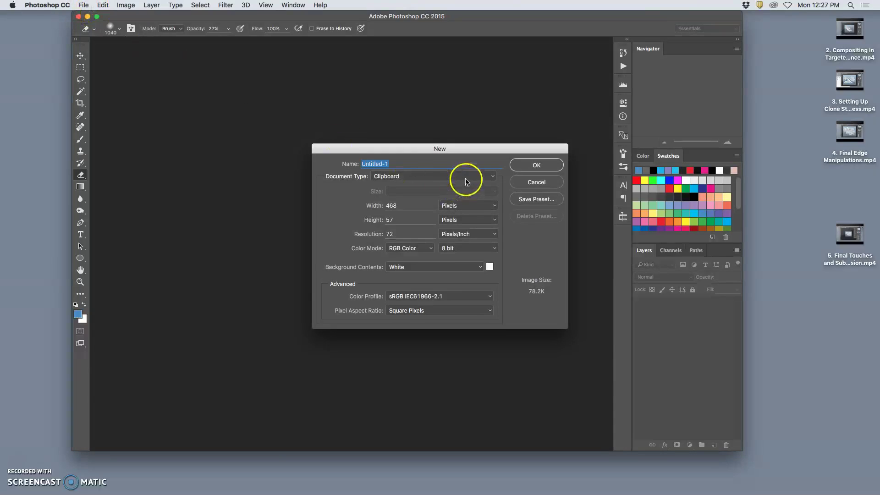
left_click(413, 176)
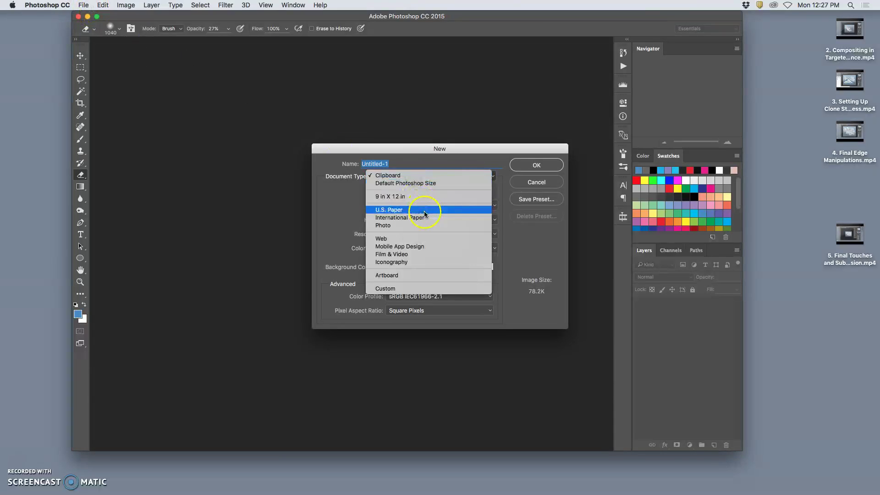
left_click(467, 210)
left_click(524, 166)
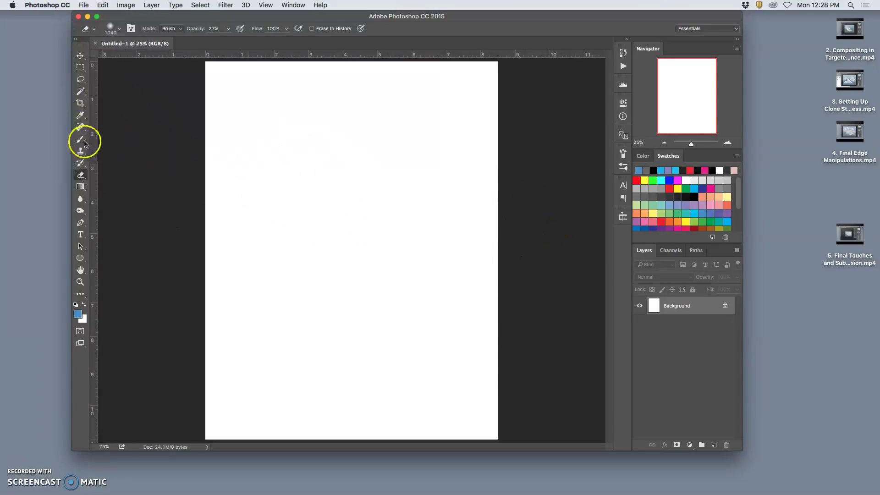
Set up a black 43 px Brush and add a new sketch layer.
left_click(80, 138)
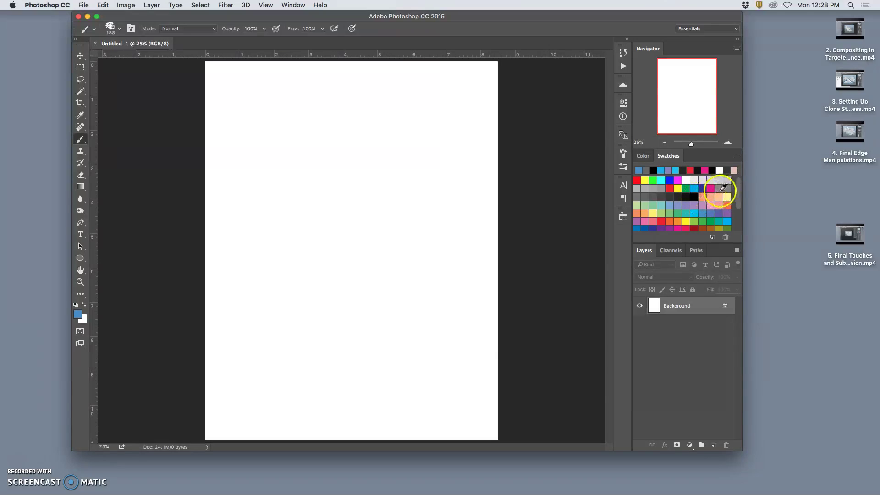
left_click(719, 189)
left_click(690, 198)
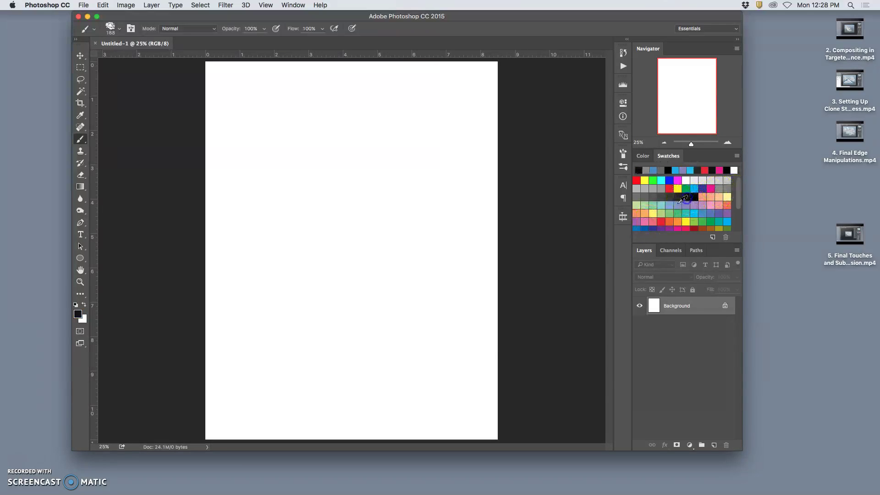
left_click(118, 31)
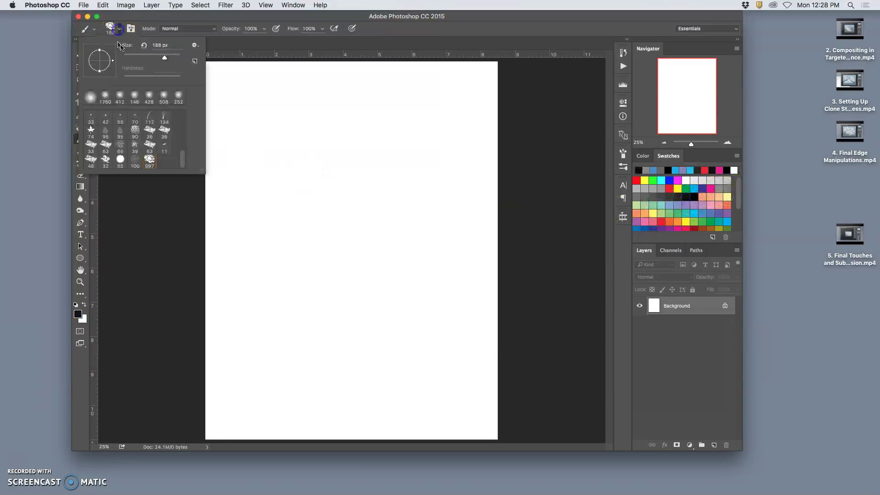
left_click_drag(139, 57, 135, 57)
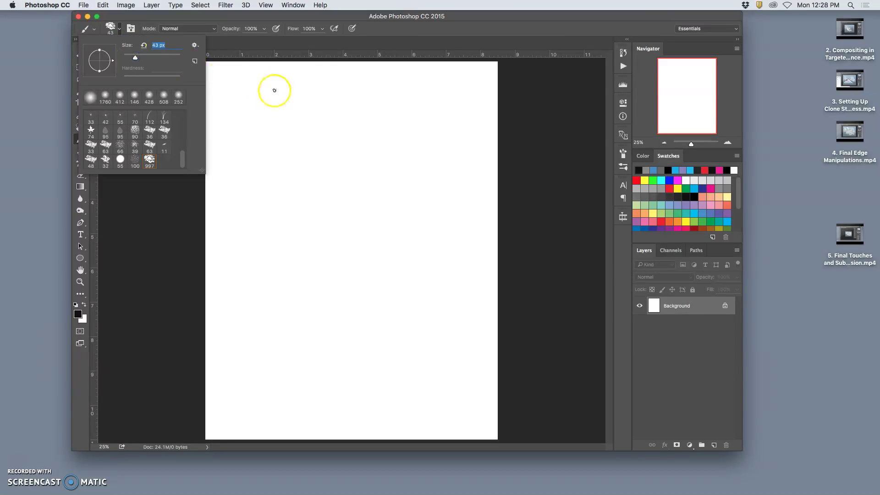
left_click(713, 445)
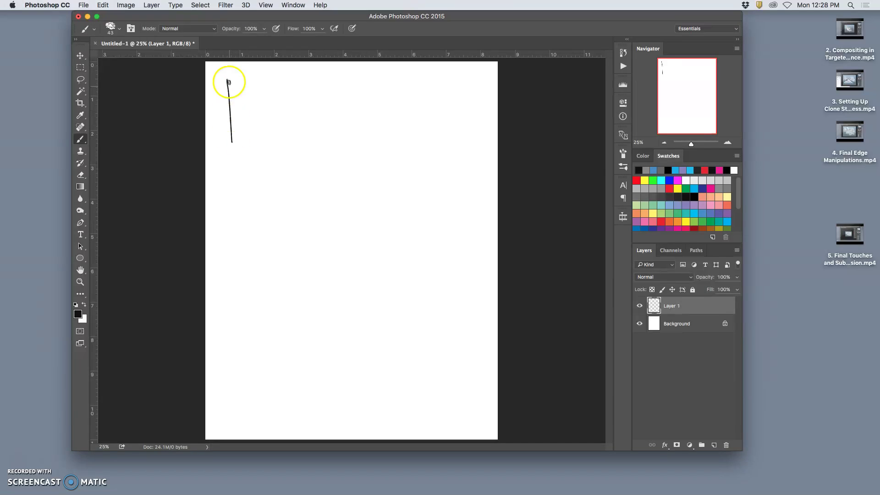
Sketch the three top-row frames and the second-row frames by hand.
mouse_move(229, 81)
left_mouse_down()
mouse_move(289, 79)
mouse_move(314, 149)
left_mouse_up()
left_click_drag(309, 79, 377, 74)
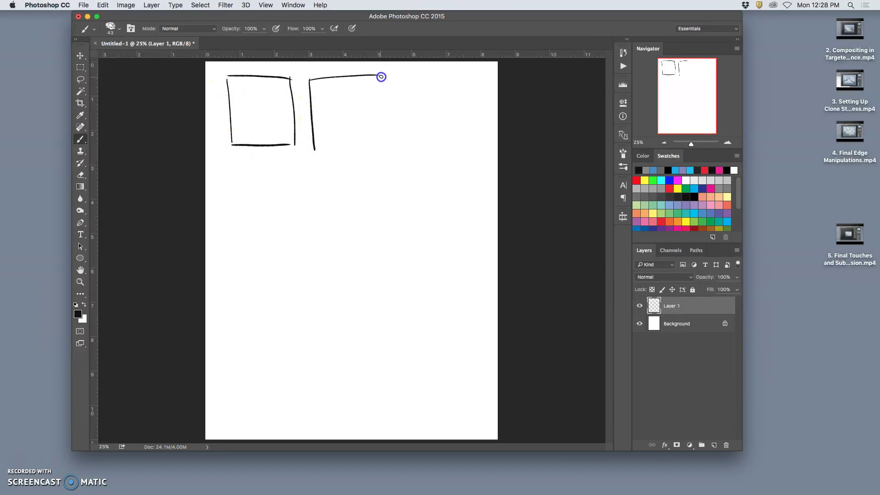
left_click_drag(315, 147, 474, 142)
left_click_drag(399, 76, 468, 77)
left_click_drag(473, 149, 473, 152)
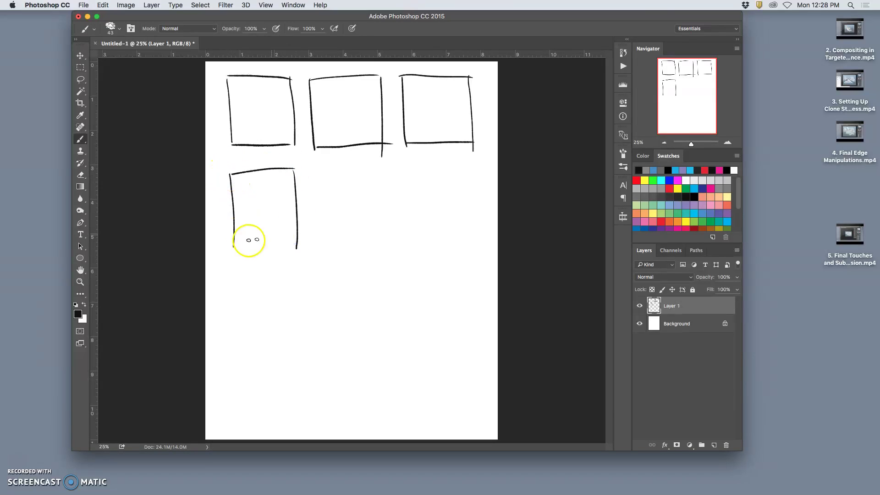
left_click_drag(318, 168, 319, 233)
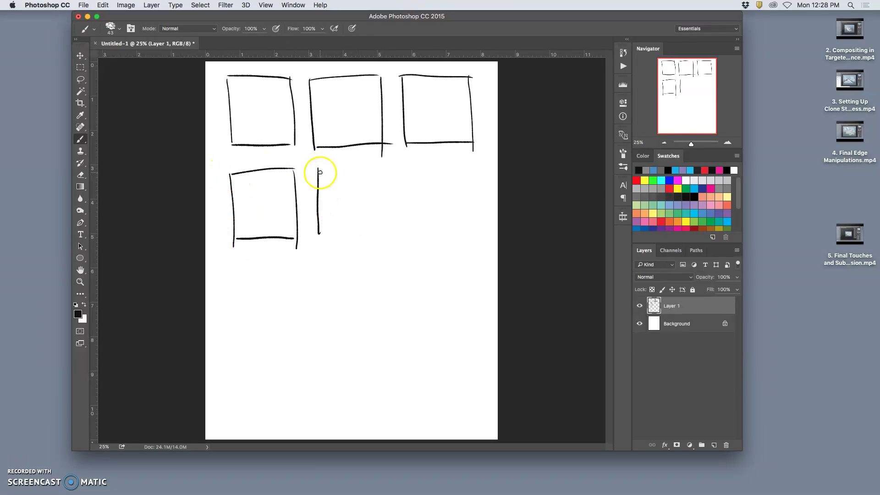
left_click_drag(320, 170, 388, 170)
left_click_drag(320, 236, 390, 240)
mouse_move(407, 173)
left_mouse_down()
mouse_move(410, 236)
mouse_move(423, 171)
mouse_move(477, 167)
mouse_move(478, 238)
mouse_move(447, 238)
mouse_move(477, 240)
left_mouse_up()
Draw the bottom-row frames, ending with the ninth, and a small arrow between frames one and two.
left_click_drag(229, 329, 233, 274)
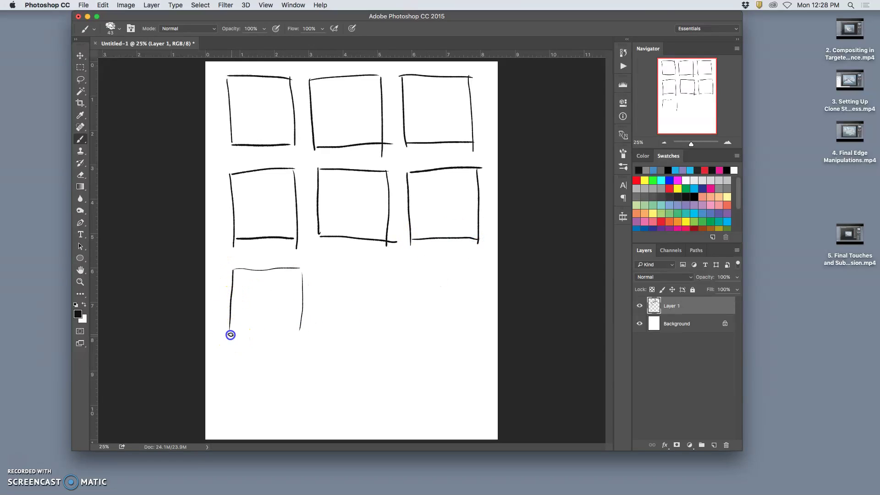
left_click_drag(321, 263, 323, 334)
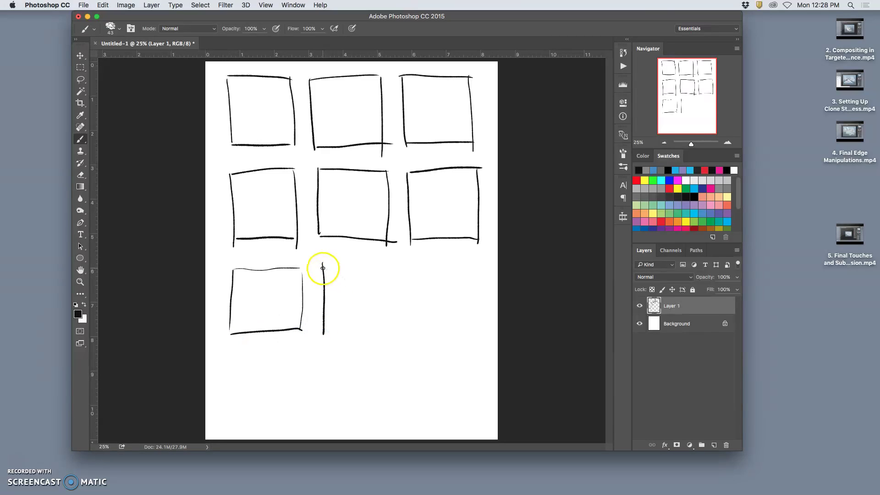
mouse_move(323, 268)
left_mouse_down()
mouse_move(389, 269)
mouse_move(391, 327)
mouse_move(340, 336)
mouse_move(391, 333)
left_mouse_up()
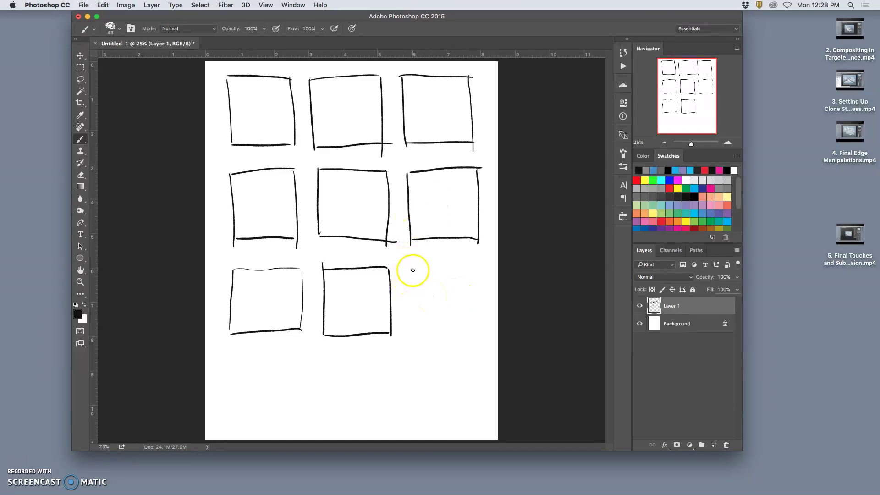
mouse_move(416, 333)
left_mouse_down()
mouse_move(412, 266)
mouse_move(467, 264)
mouse_move(478, 331)
mouse_move(471, 328)
mouse_move(486, 328)
left_mouse_up()
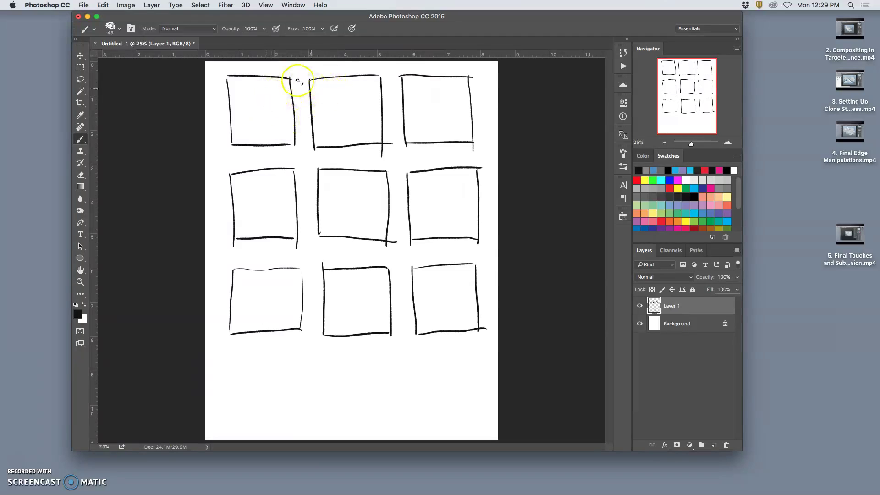
left_click(286, 74)
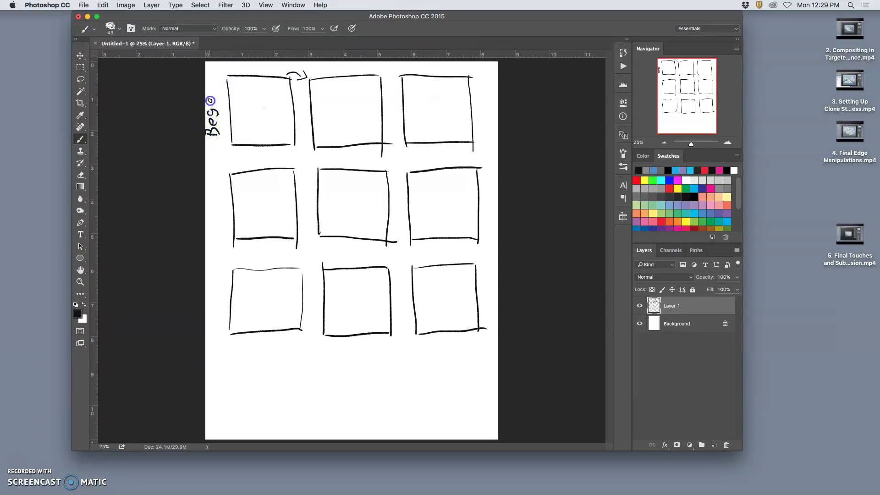
Handwrite 'Begin', 'Mid' and 'End' beside the rows, then enlarge the Photoshop window.
left_click_drag(215, 88, 215, 89)
left_click(215, 312)
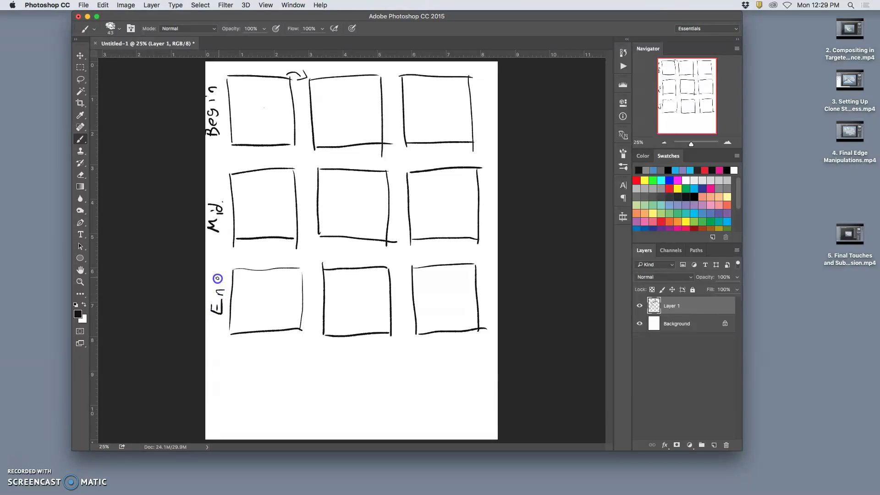
left_click_drag(206, 276, 207, 275)
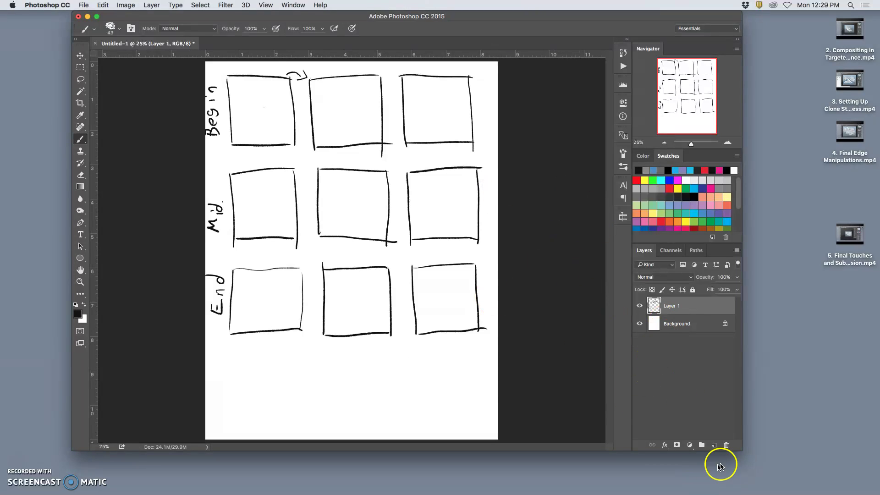
left_click_drag(742, 452, 789, 481)
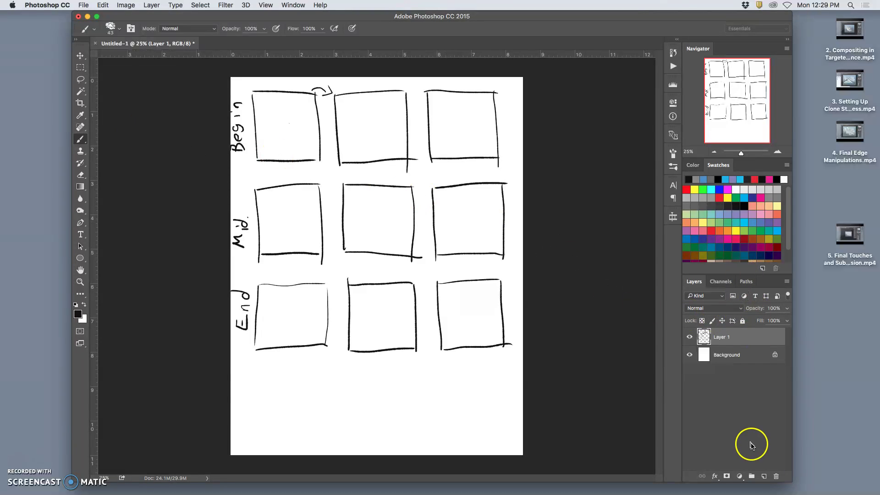
Add Layer 2 for notes and pick a blue swatch as the painting colour.
left_click(763, 476)
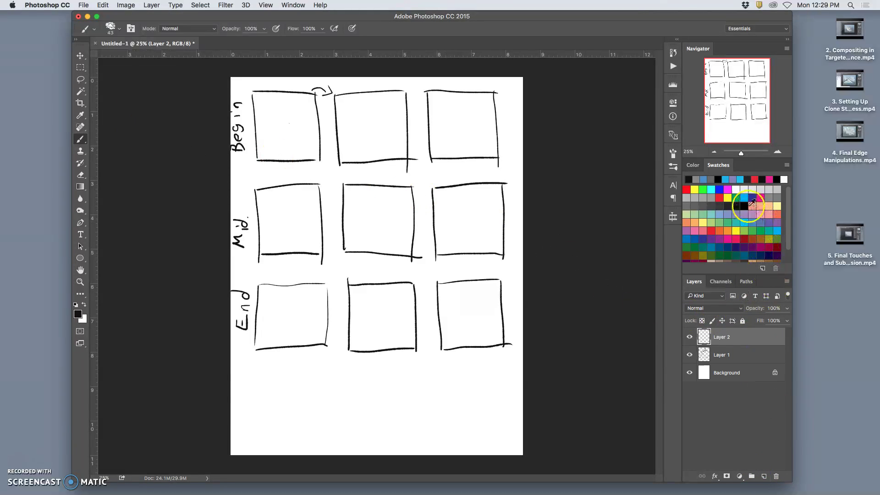
left_click(697, 239)
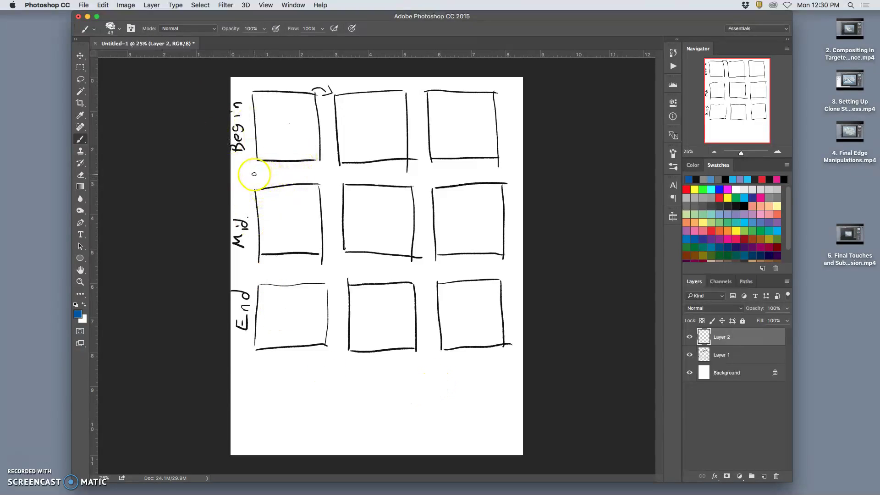
Write an underlined 'Need' in blue with '-char.' and '-setting' beneath the bottom-left frame.
left_click(271, 378)
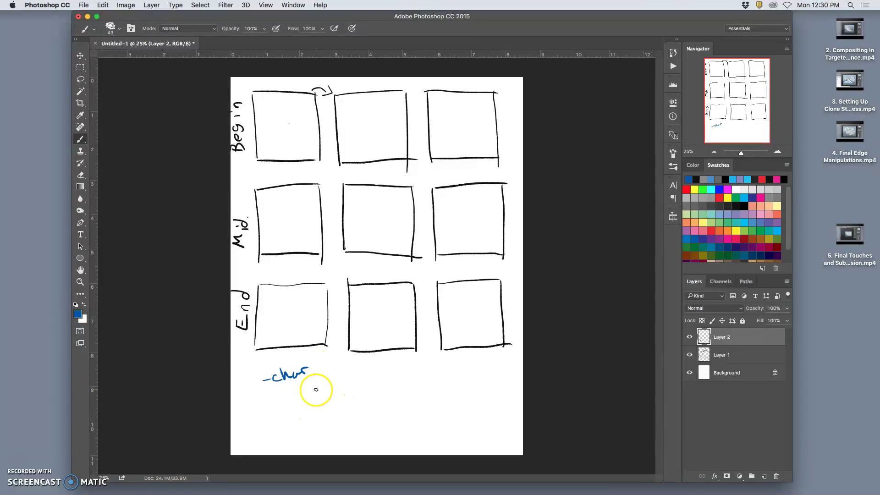
mouse_move(240, 373)
left_mouse_down()
mouse_move(268, 370)
mouse_move(269, 356)
mouse_move(232, 386)
left_mouse_up()
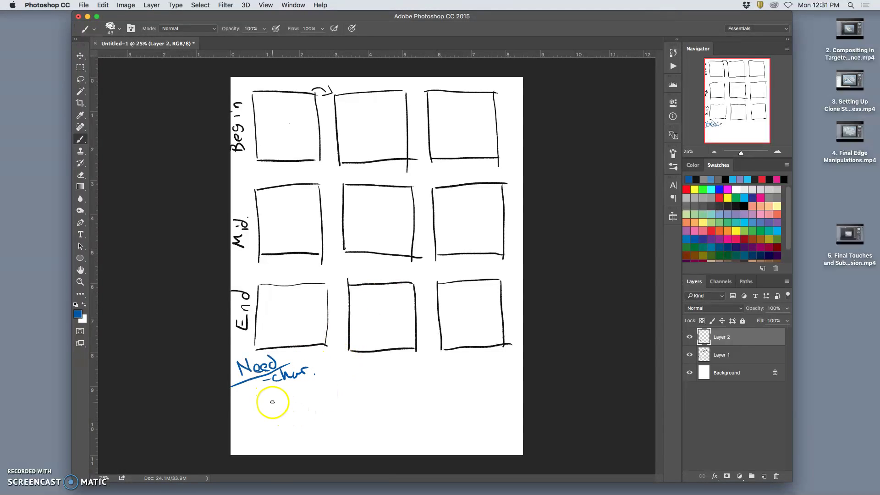
left_click_drag(273, 403, 295, 394)
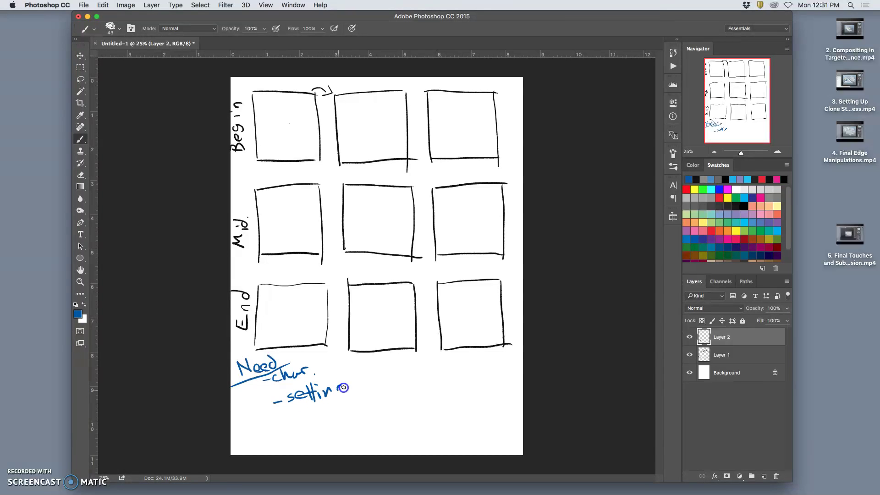
left_click_drag(345, 388, 337, 401)
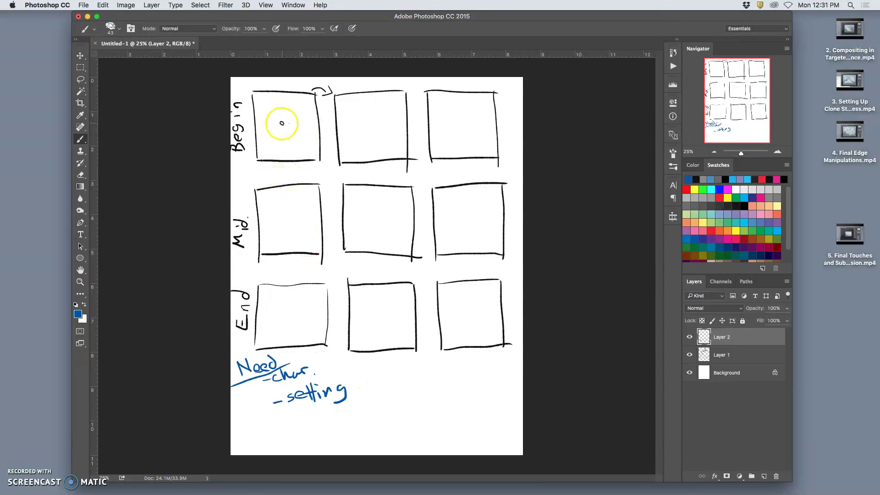
Draw a small blue character figure inside the top-left Begin panel.
left_click_drag(281, 119, 289, 129)
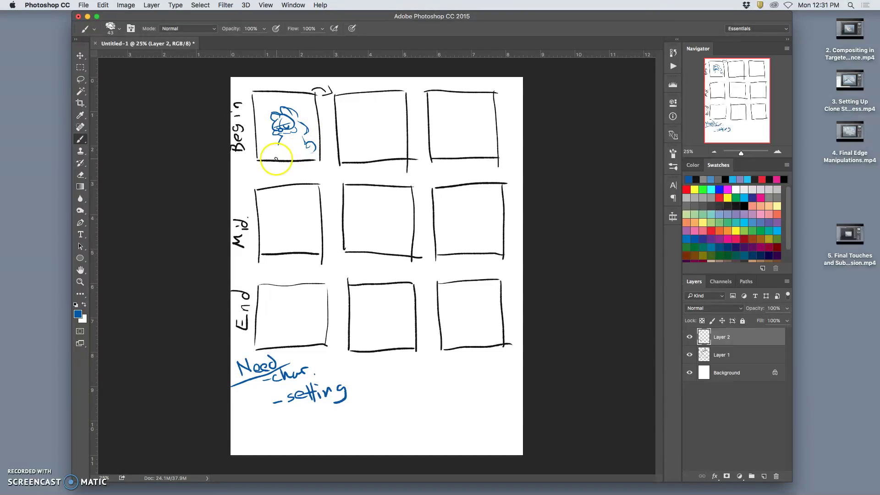
mouse_move(270, 157)
left_mouse_down()
mouse_move(309, 157)
mouse_move(290, 157)
left_mouse_up()
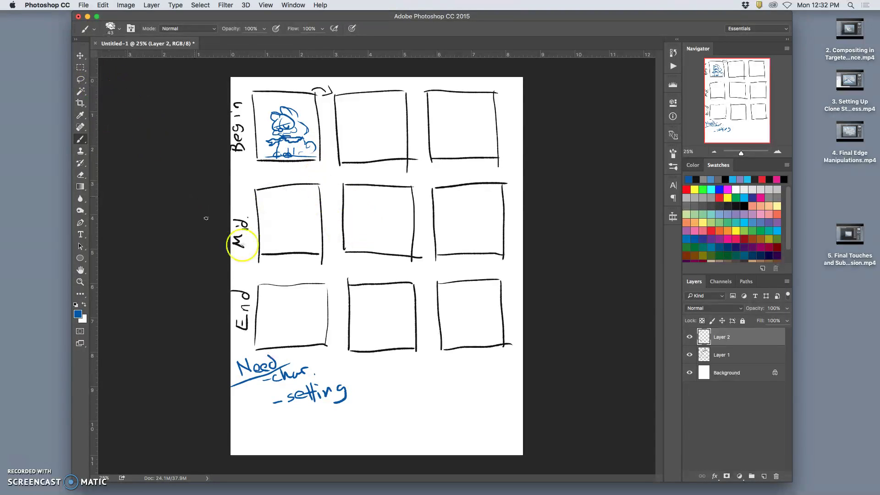
Lasso the character sketch in the first frame and delete it.
left_click(80, 79)
mouse_move(273, 101)
left_mouse_down()
mouse_move(256, 139)
mouse_move(300, 174)
mouse_move(323, 121)
mouse_move(275, 100)
left_mouse_up()
key("Delete")
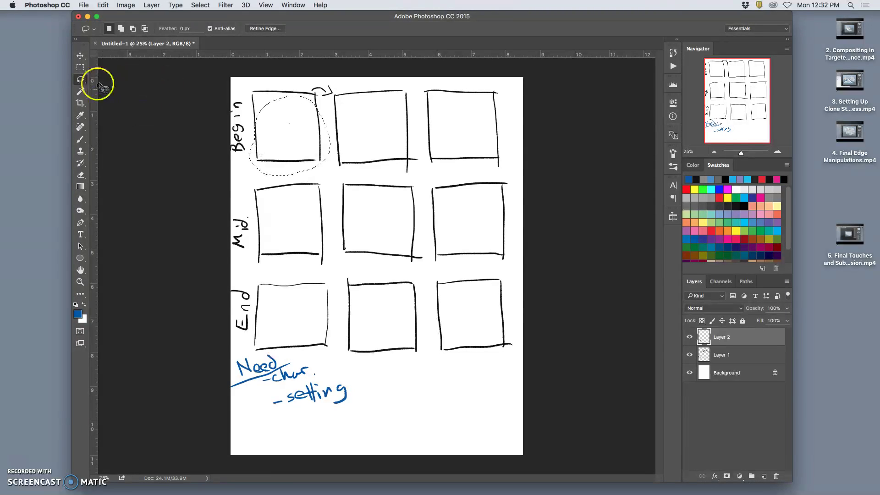
Return to the Brush and begin a third Need item, '- illusion of', under 'setting'.
left_click(80, 139)
key("super+d")
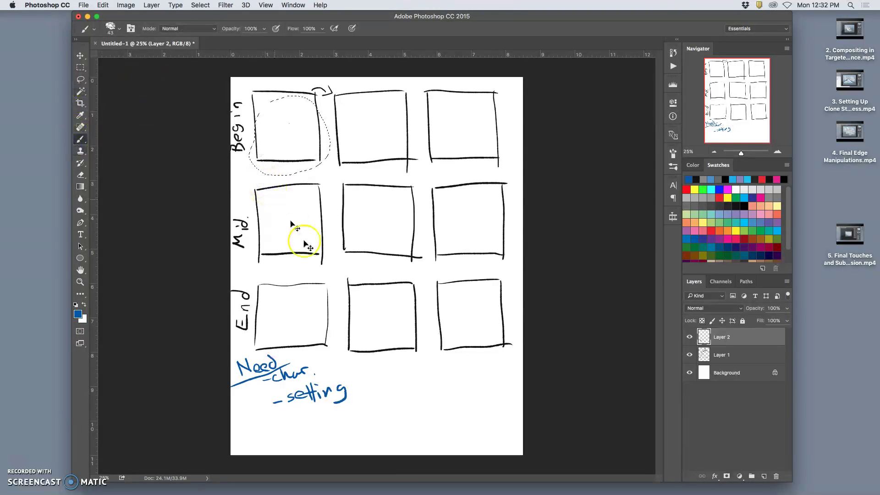
mouse_move(306, 430)
left_mouse_down()
mouse_move(329, 433)
mouse_move(313, 419)
left_mouse_up()
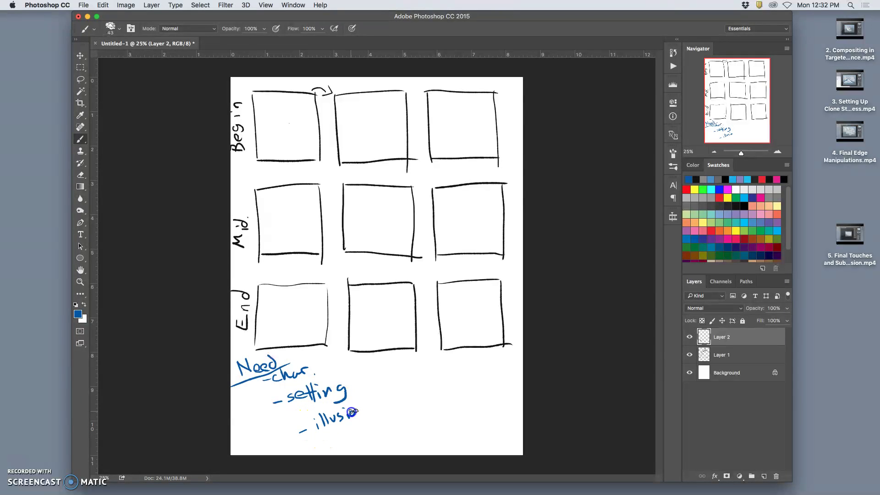
Write 'time passing' after 'illusion of' and 'keyframes' beneath it in blue.
left_click_drag(385, 402, 389, 397)
mouse_move(344, 430)
left_mouse_down()
mouse_move(360, 441)
mouse_move(355, 430)
mouse_move(376, 431)
mouse_move(405, 417)
left_mouse_up()
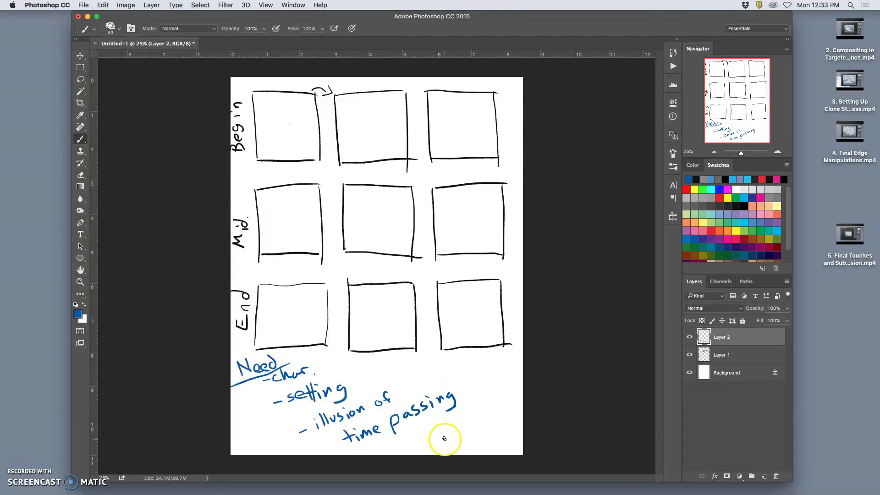
left_click_drag(437, 429, 443, 439)
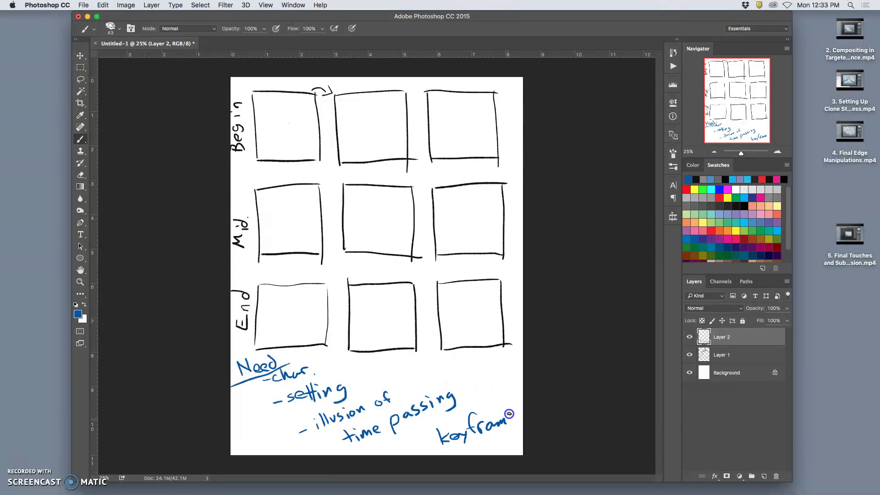
left_click_drag(507, 414, 519, 410)
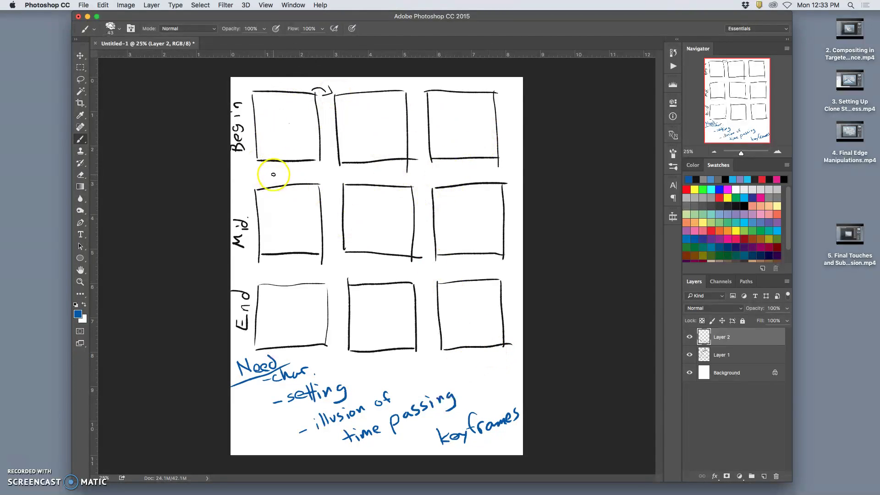
Caption the first frame 'est./int.' and sketch blue waves, hills and a sun inside it.
left_click(256, 175)
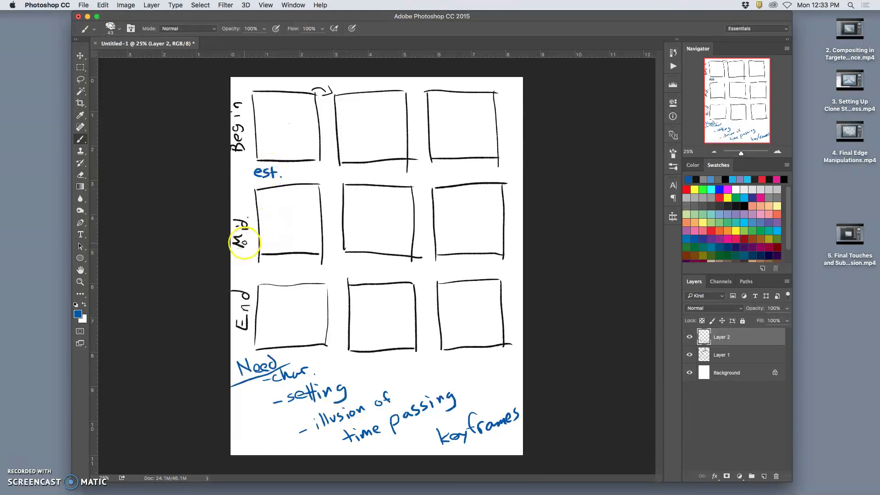
mouse_move(291, 164)
left_mouse_down()
mouse_move(282, 179)
mouse_move(289, 174)
left_mouse_up()
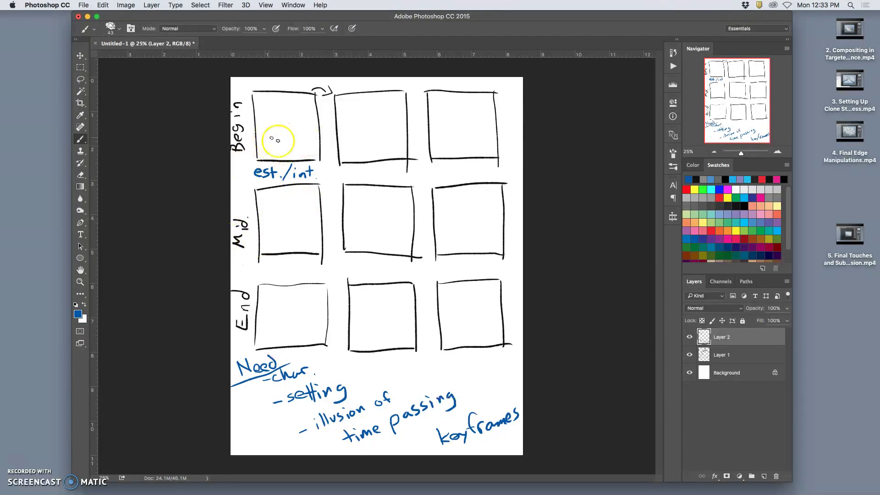
left_click_drag(258, 138, 278, 132)
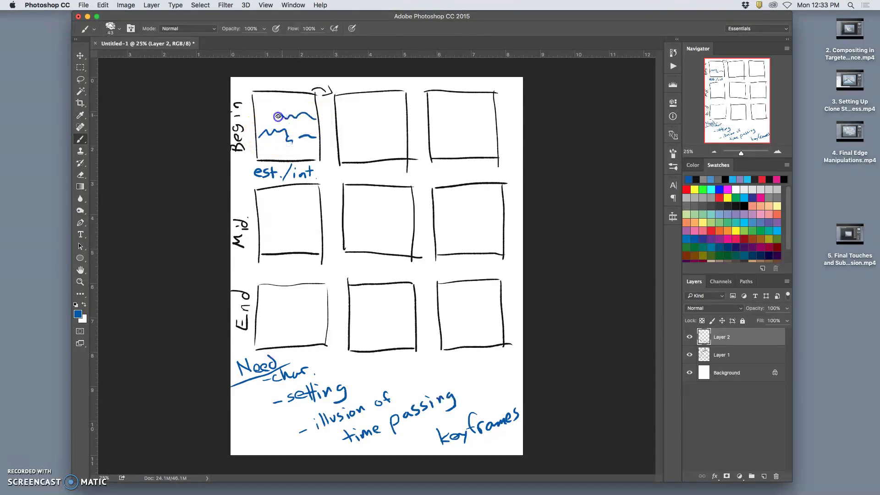
left_click(289, 150)
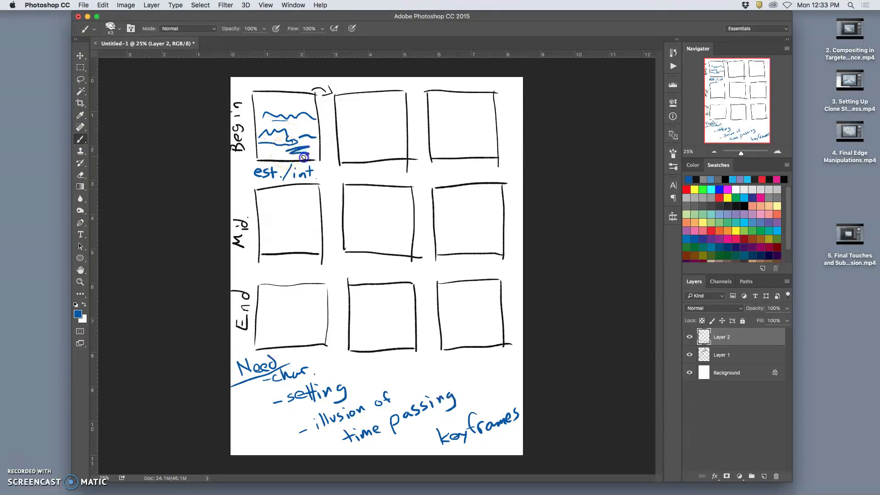
left_click_drag(306, 158, 315, 157)
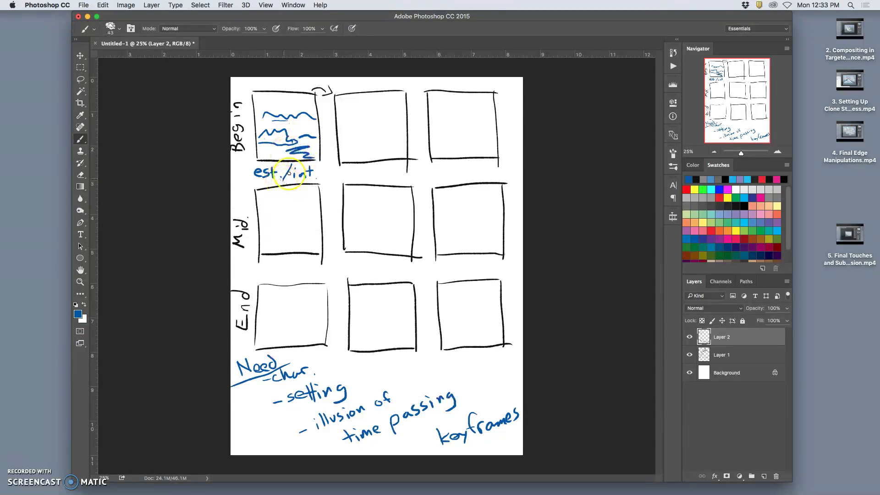
left_click(292, 114)
left_click(264, 96)
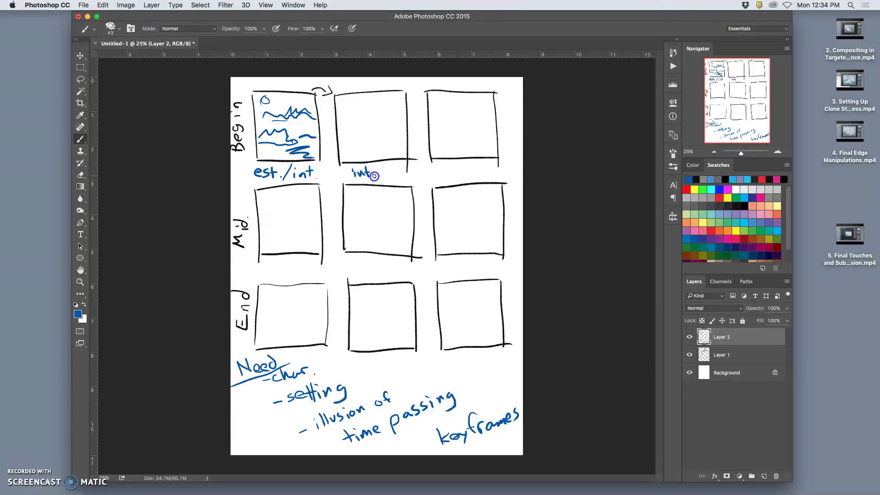
Make the caption 'int.' and sketch the round-headed figure, plus a small x at the frame's corner.
left_click(374, 176)
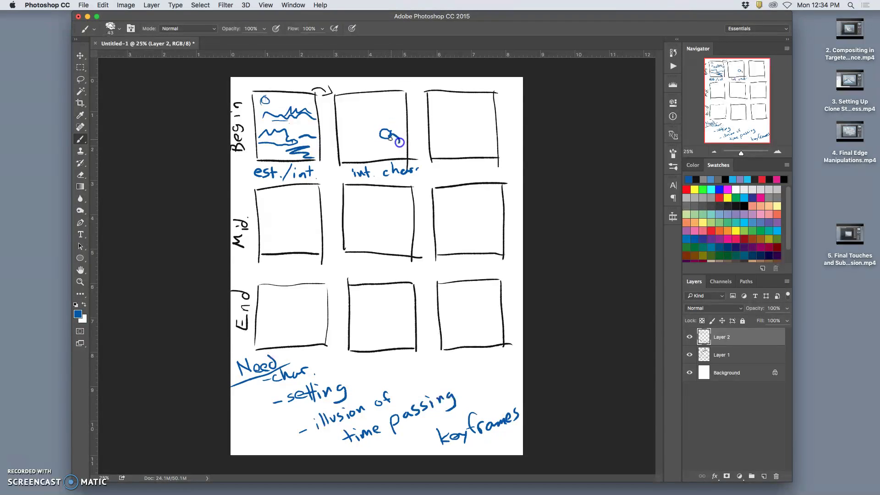
mouse_move(390, 145)
left_mouse_down()
mouse_move(387, 138)
mouse_move(403, 138)
mouse_move(381, 147)
mouse_move(397, 147)
mouse_move(337, 147)
left_mouse_up()
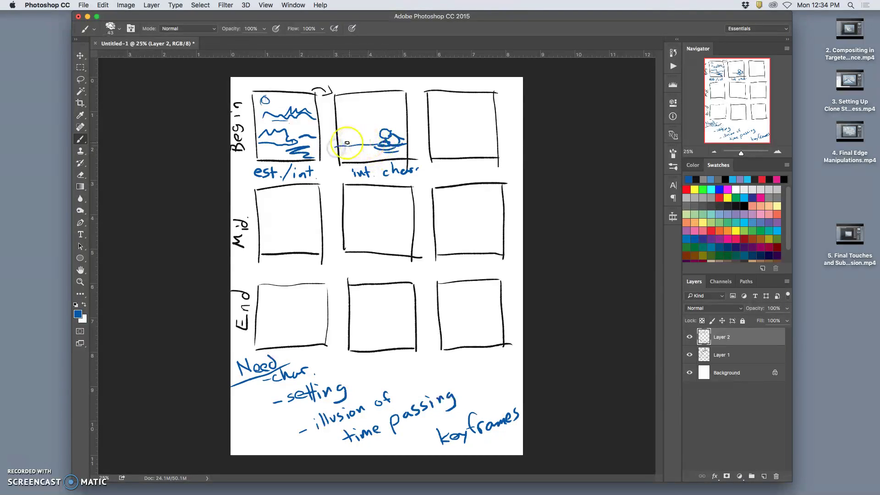
mouse_move(397, 125)
left_mouse_down()
mouse_move(396, 115)
mouse_move(399, 125)
left_mouse_up()
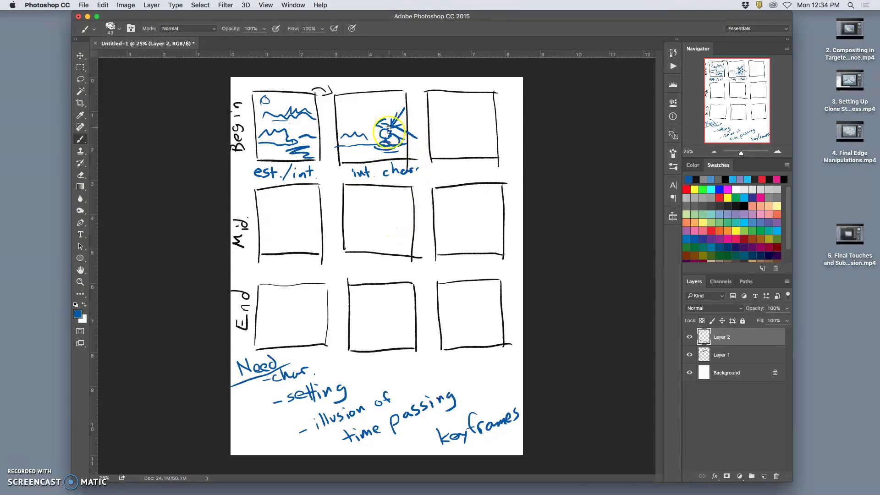
left_click_drag(411, 92, 411, 104)
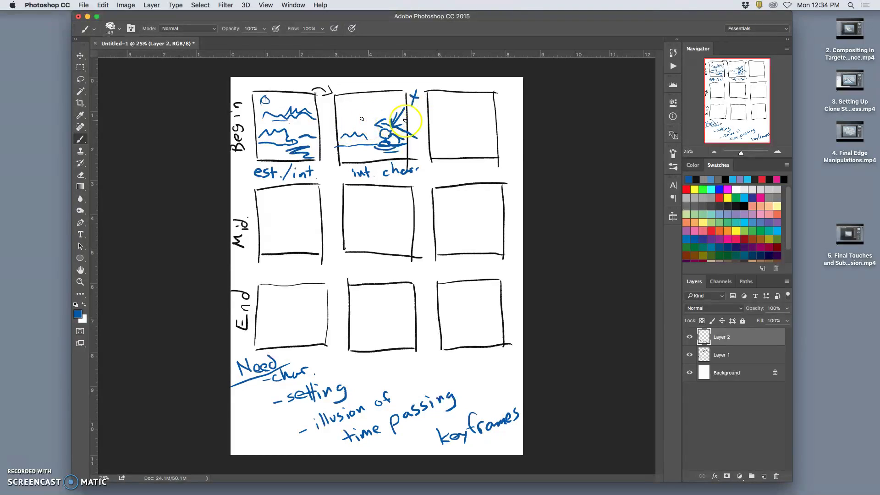
Write the caption 'hero shot' under the top-right frame.
left_click(449, 165)
mouse_move(458, 169)
left_mouse_down()
mouse_move(475, 179)
mouse_move(503, 170)
left_mouse_up()
mouse_move(461, 127)
left_mouse_down()
mouse_move(440, 129)
mouse_move(448, 131)
left_mouse_up()
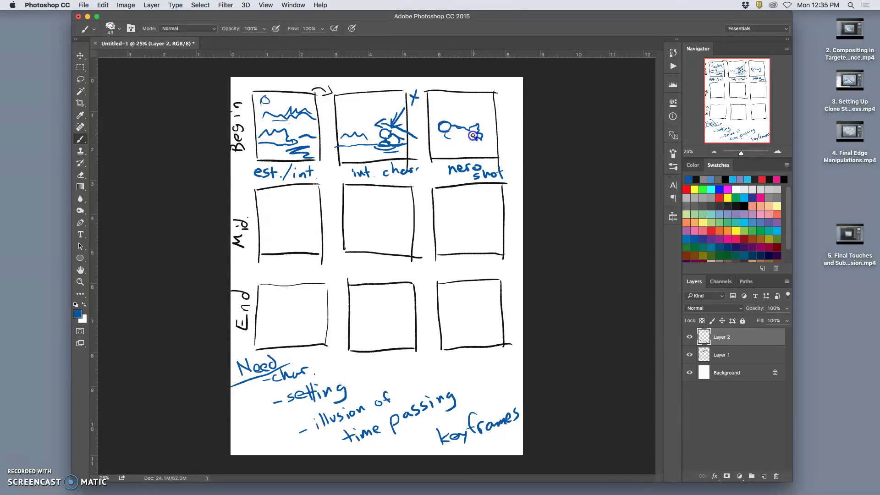
Sketch the reclining hero figure with ground, a horizon line and an arc beside it.
left_click_drag(471, 138, 453, 142)
mouse_move(443, 142)
left_mouse_down()
mouse_move(474, 121)
mouse_move(450, 141)
mouse_move(430, 137)
left_mouse_up()
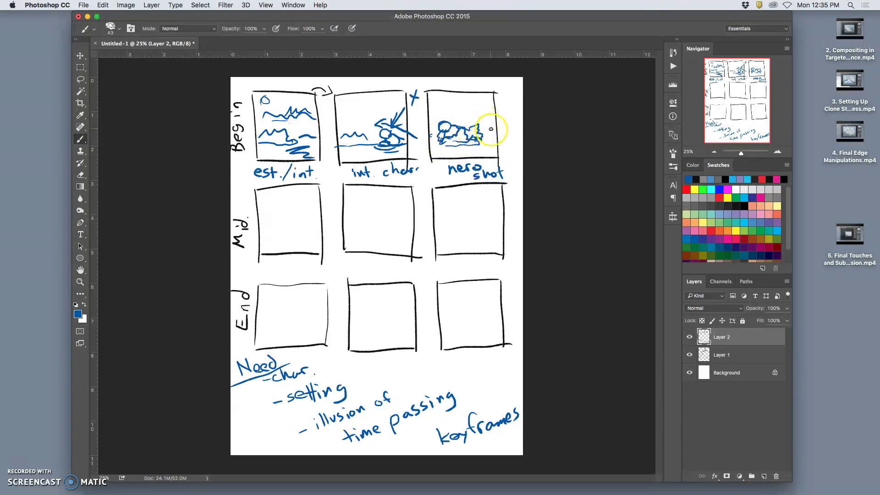
mouse_move(491, 130)
left_mouse_down()
mouse_move(462, 119)
mouse_move(497, 134)
left_mouse_up()
left_click_drag(462, 111, 470, 119)
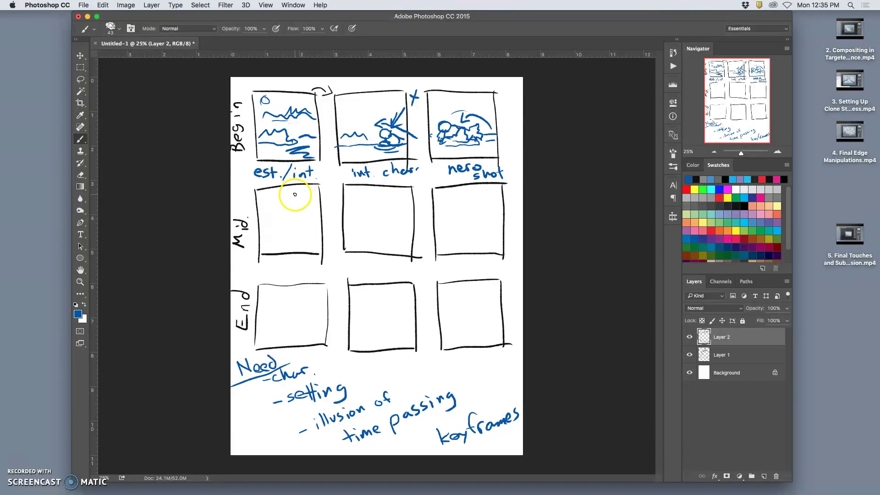
Draw sun rays over a figure in the first Mid frame, captioned 'int. sun'.
left_click(301, 189)
mouse_move(321, 199)
left_mouse_down()
mouse_move(296, 190)
mouse_move(293, 197)
mouse_move(316, 207)
left_mouse_up()
left_click(264, 271)
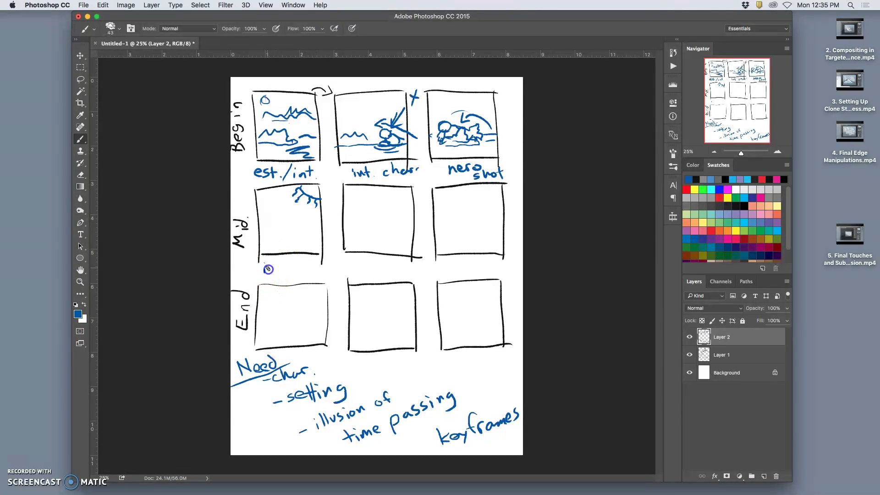
left_click_drag(288, 264, 312, 267)
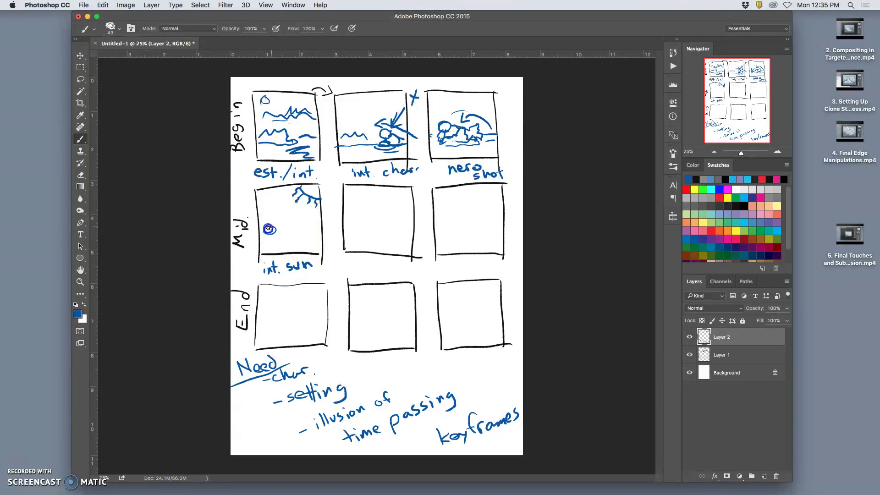
left_click_drag(269, 229, 287, 227)
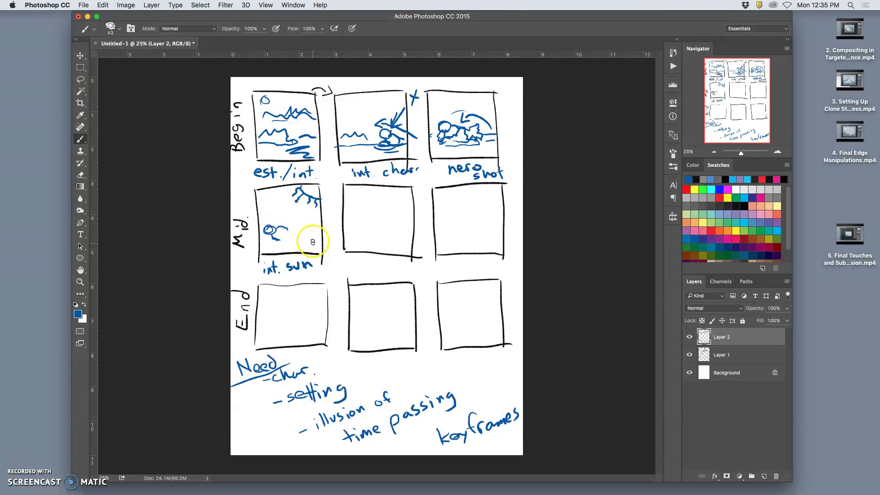
left_click_drag(276, 236, 313, 241)
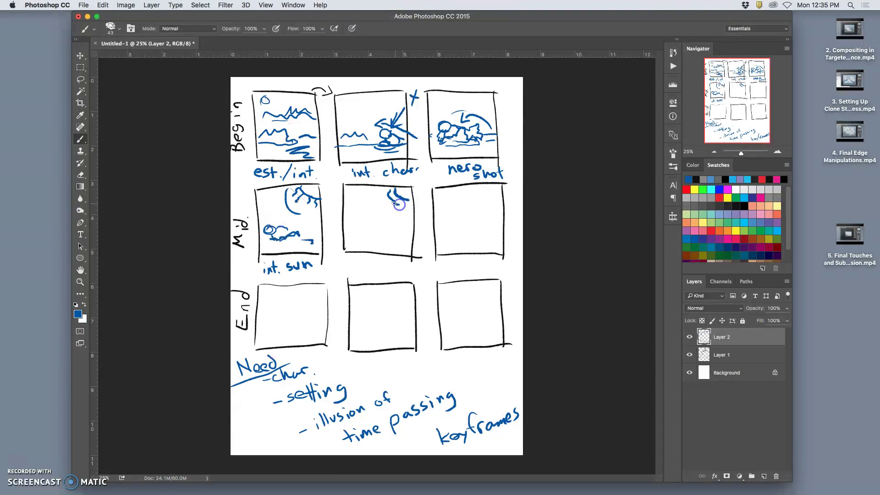
Draw wavy heat lines across the second Mid frame and caption it 'melt begins'.
left_click_drag(352, 234, 390, 233)
left_click_drag(399, 251, 403, 245)
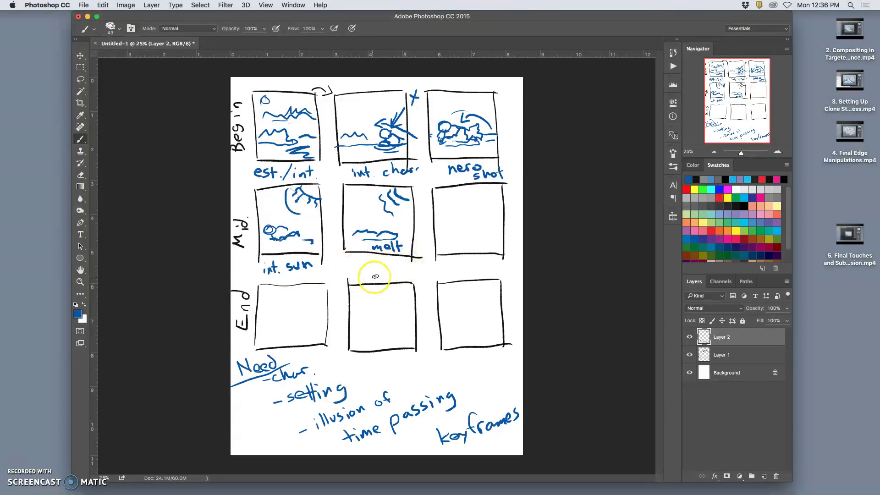
left_click_drag(348, 268, 373, 271)
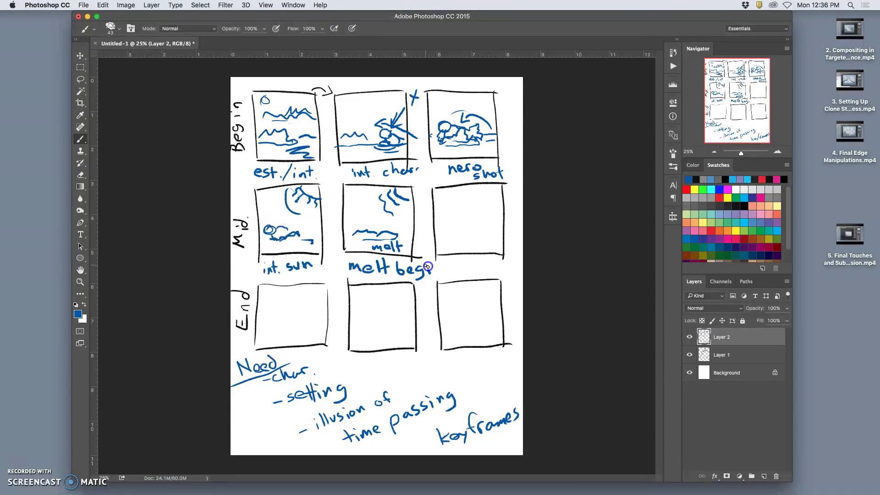
left_click_drag(438, 271, 444, 273)
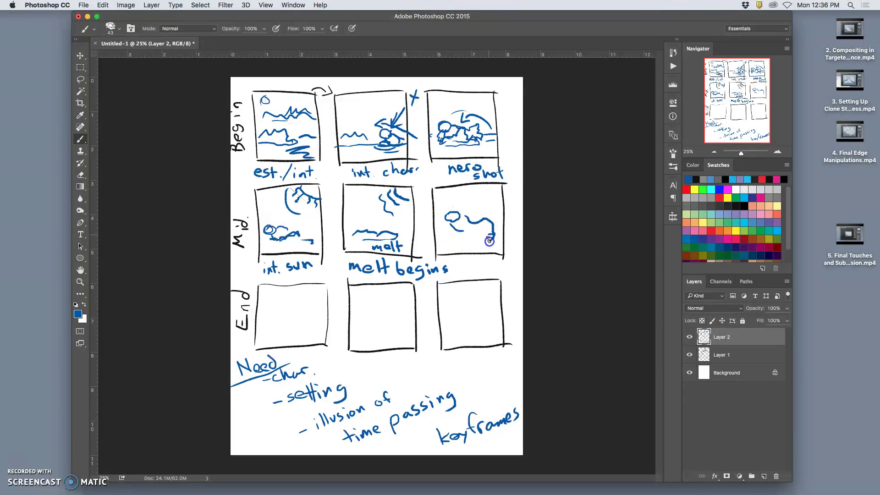
Draw the blazing sun, ground and figure in the third Mid frame, captioned 'char. upset'.
mouse_move(458, 205)
left_mouse_down()
mouse_move(445, 225)
mouse_move(462, 239)
mouse_move(454, 242)
mouse_move(482, 248)
left_mouse_up()
left_click_drag(503, 205, 486, 196)
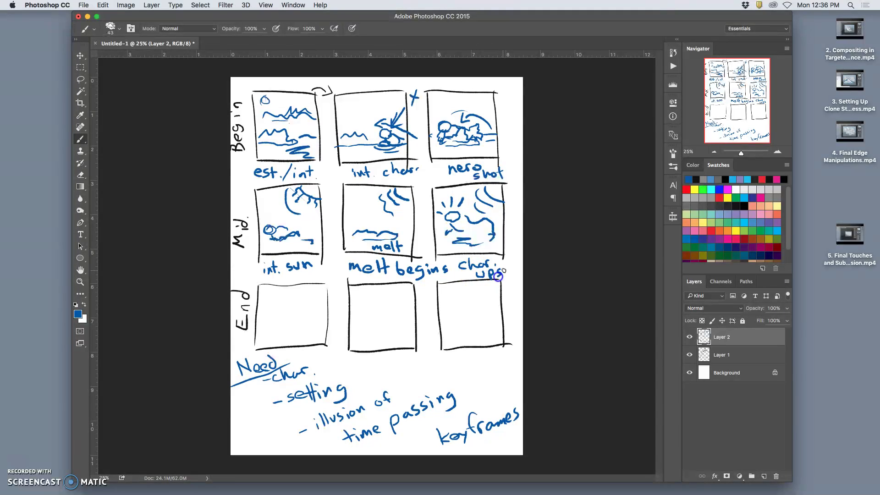
mouse_move(510, 262)
left_mouse_down()
mouse_move(509, 277)
mouse_move(515, 264)
left_mouse_up()
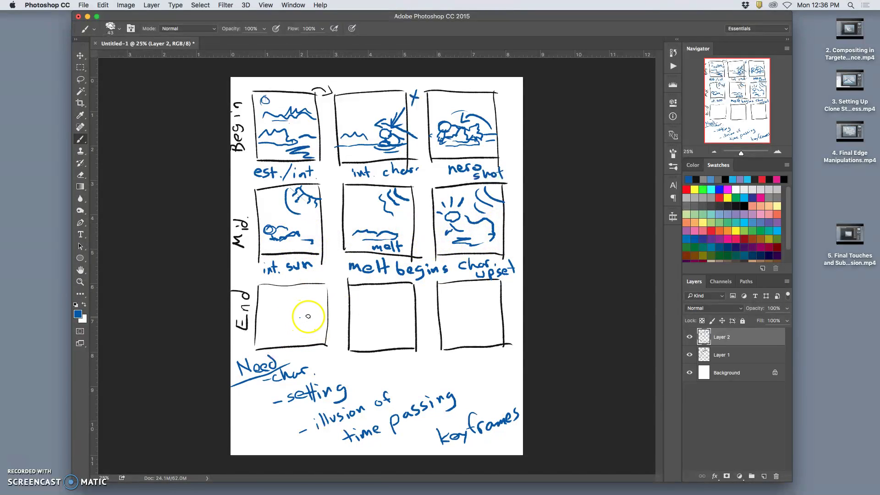
Sketch the sinking figure with a shaded head in the first End frame, and an x marking the arrow's start.
left_click_drag(298, 322, 286, 326)
mouse_move(276, 323)
left_mouse_down()
mouse_move(298, 322)
mouse_move(268, 325)
mouse_move(272, 306)
left_mouse_up()
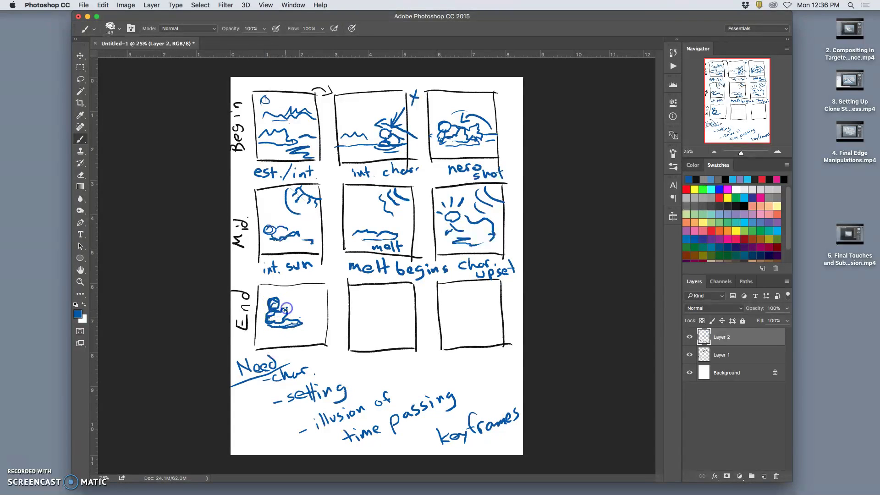
left_click_drag(282, 302, 262, 299)
left_click_drag(241, 277, 252, 284)
left_click_drag(251, 275, 242, 284)
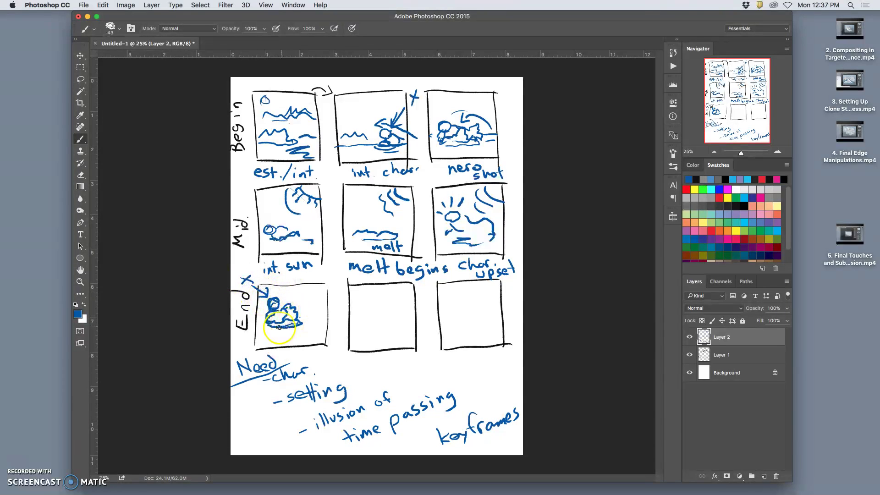
Add a water line and ripples around the figure and caption it 'starts to sink'.
left_click_drag(280, 331, 310, 332)
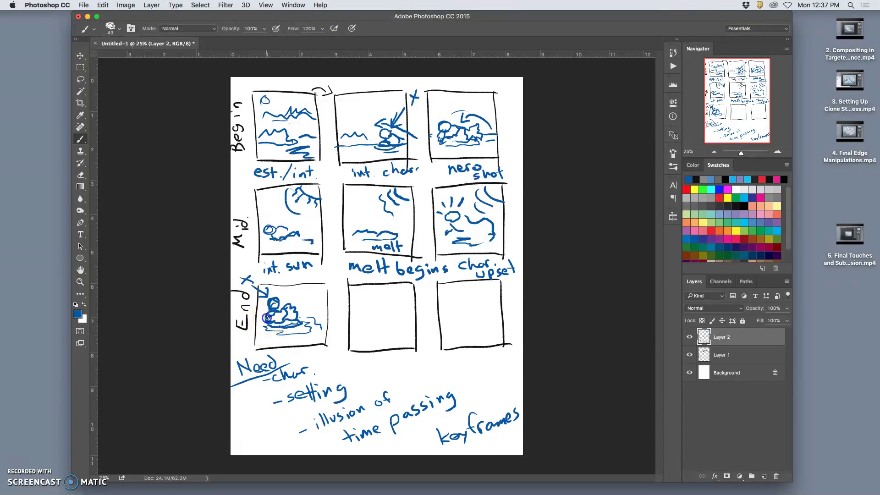
left_click_drag(302, 313, 327, 304)
left_click_drag(290, 348, 294, 348)
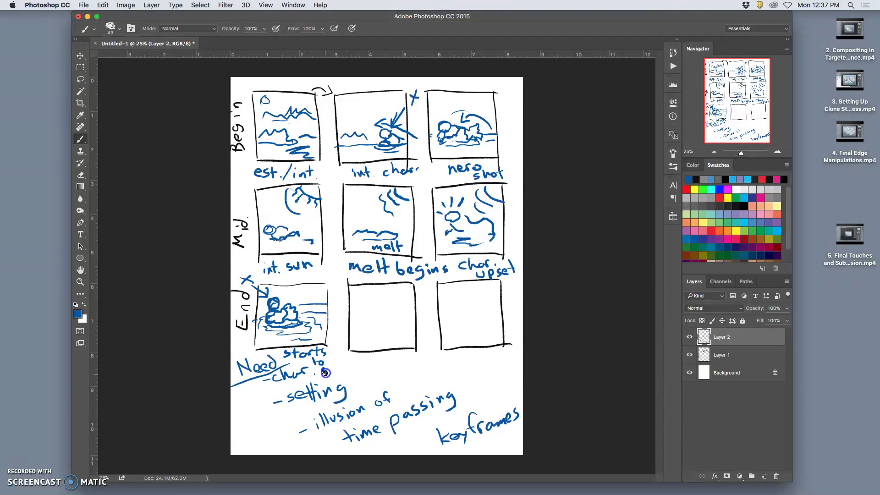
left_click_drag(329, 365, 349, 362)
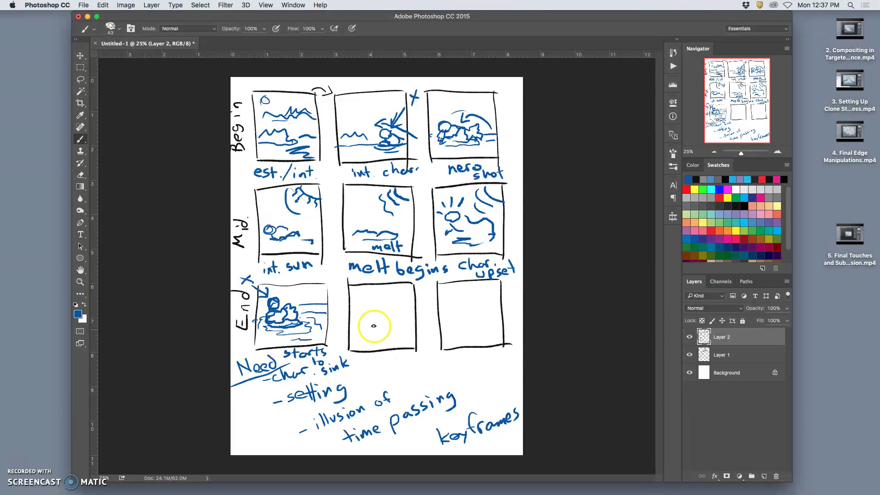
Draw an oval with water lines and a bubble in the middle End frame and begin its caption.
mouse_move(371, 326)
left_mouse_down()
mouse_move(393, 324)
mouse_move(362, 323)
mouse_move(406, 316)
left_mouse_up()
left_click(383, 308)
left_click(369, 302)
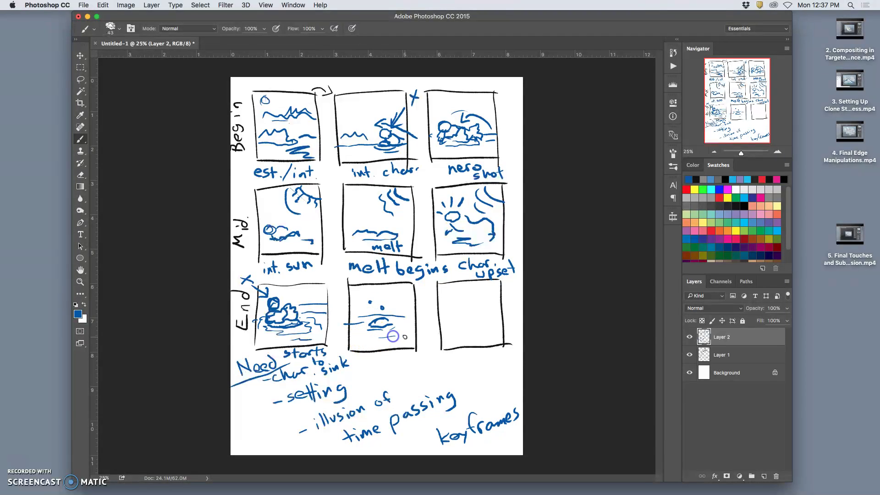
mouse_move(377, 357)
left_mouse_down()
mouse_move(404, 358)
mouse_move(382, 374)
left_mouse_up()
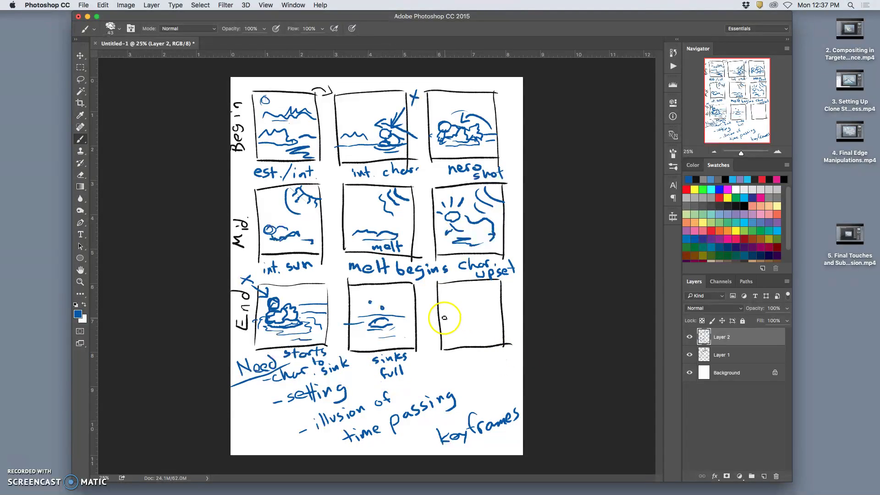
Draw the melting ice horizon in the last End frame and caption it 'ice melts'.
mouse_move(482, 318)
left_mouse_down()
mouse_move(469, 324)
mouse_move(502, 319)
left_mouse_up()
mouse_move(443, 307)
left_mouse_down()
mouse_move(503, 307)
mouse_move(465, 300)
mouse_move(457, 327)
mouse_move(478, 324)
mouse_move(477, 334)
mouse_move(492, 336)
mouse_move(466, 337)
mouse_move(492, 330)
left_mouse_up()
mouse_move(455, 361)
left_mouse_down()
mouse_move(456, 354)
mouse_move(518, 356)
left_mouse_up()
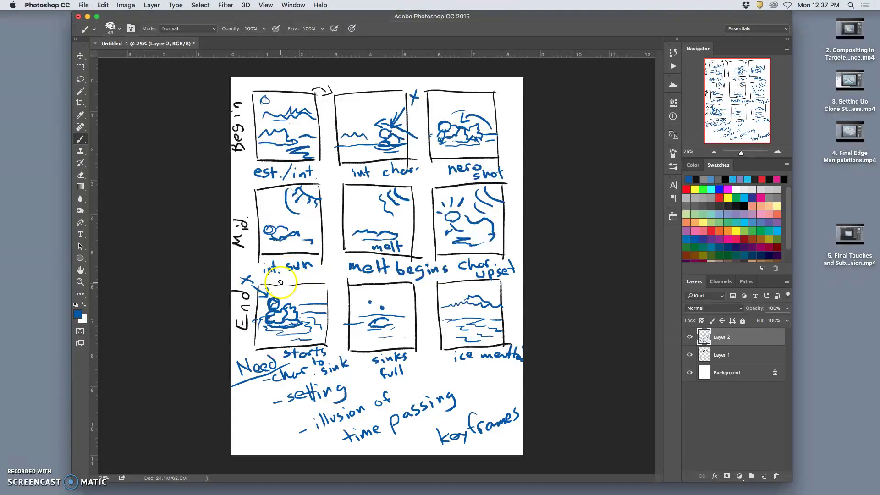
Letter the ZOOM, CLOSE UP and PAN OUT camera notes and add 'consequence' under 'ice melts'.
left_click_drag(279, 280, 316, 284)
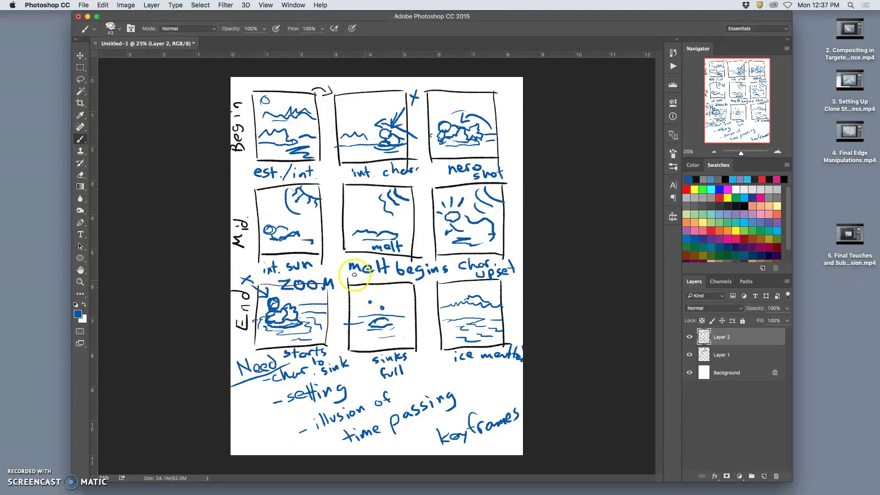
left_click_drag(437, 183, 447, 191)
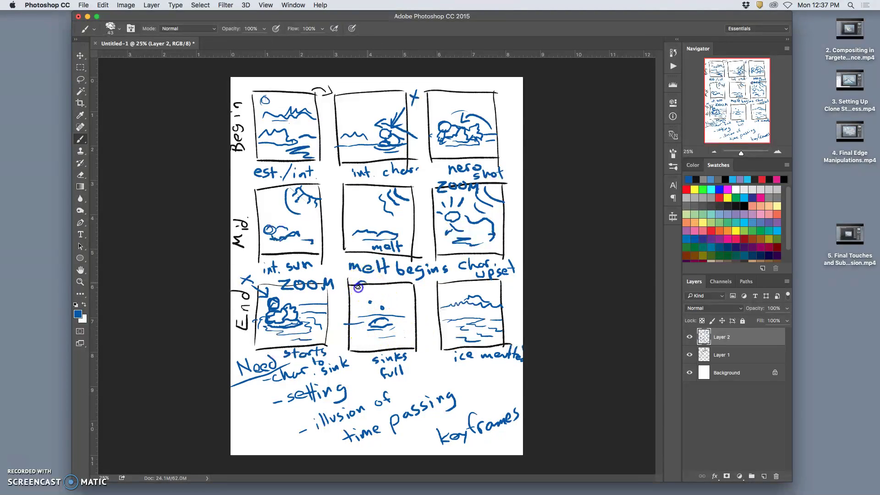
left_click_drag(390, 288, 428, 289)
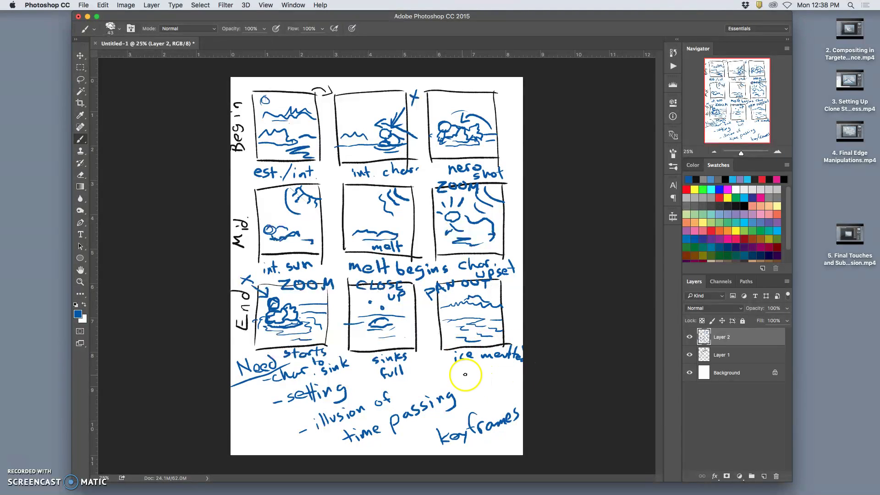
left_click_drag(461, 367, 497, 370)
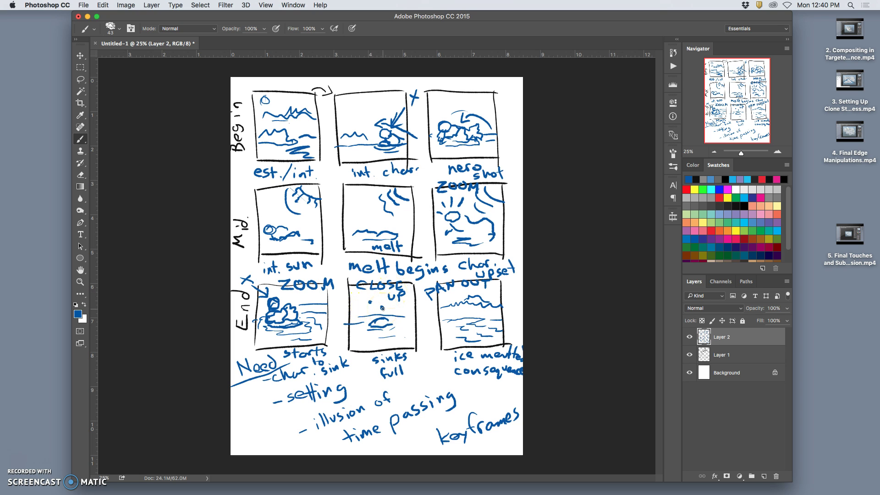
left_click(382, 308)
left_click(350, 173)
left_click(367, 238)
left_click_drag(367, 238, 371, 239)
mouse_move(303, 155)
left_mouse_down()
mouse_move(278, 179)
mouse_move(317, 170)
left_mouse_up()
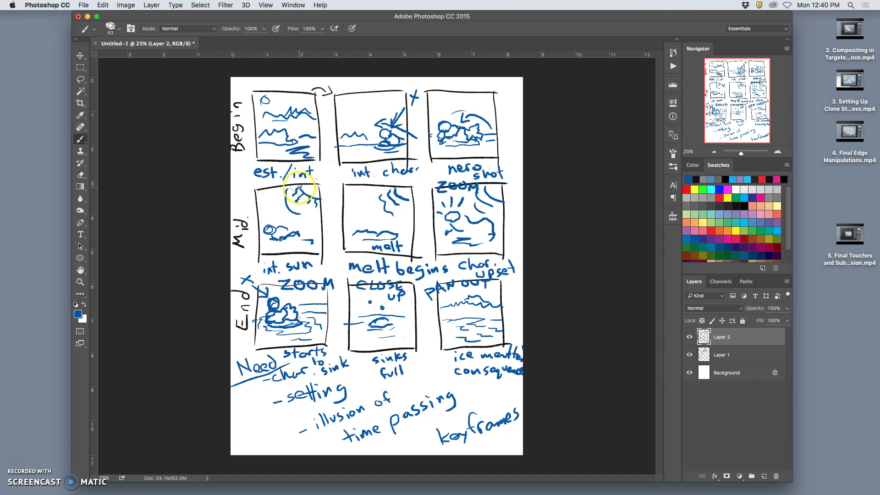